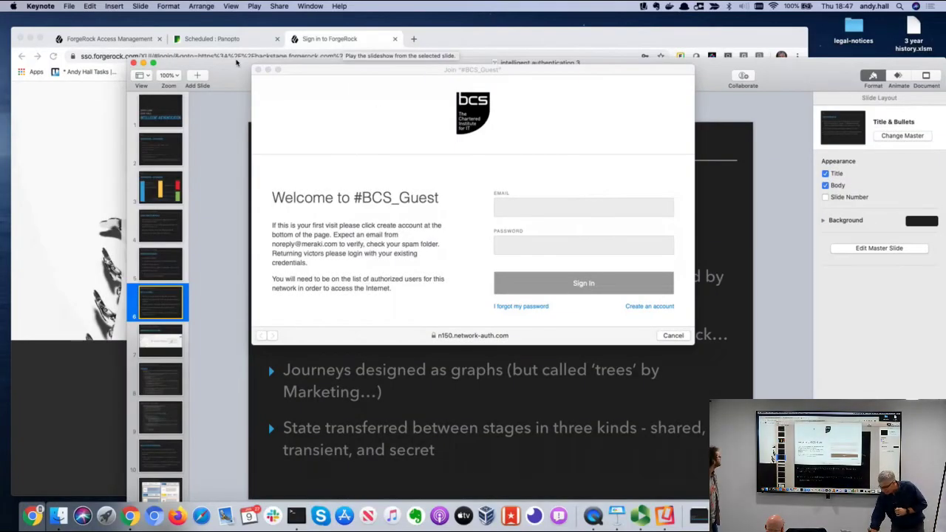
Dismiss the #BCS_Guest Wi-Fi sign-in dialog covering Keynote slide 6
key("Escape")
Bring Chrome's Access Management sign-in page forward and close the guest network dialog
left_click(60, 120)
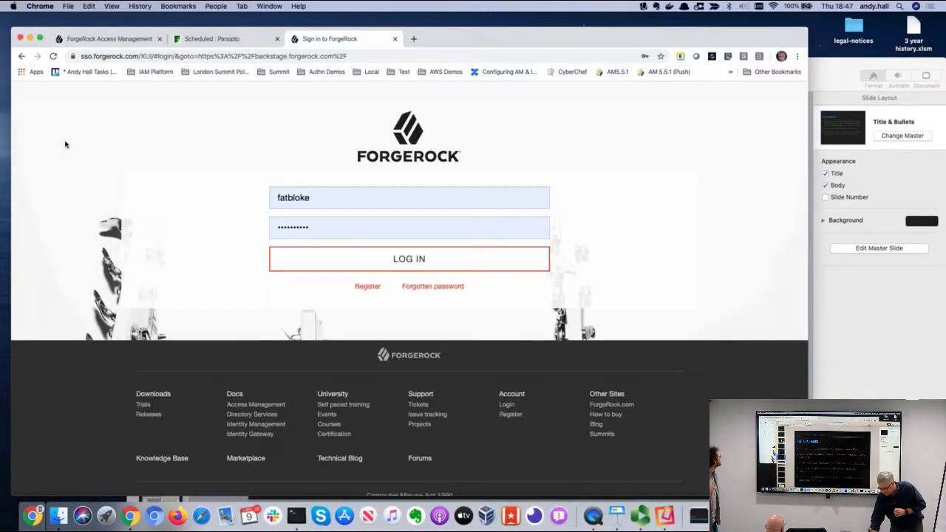
left_click(111, 40)
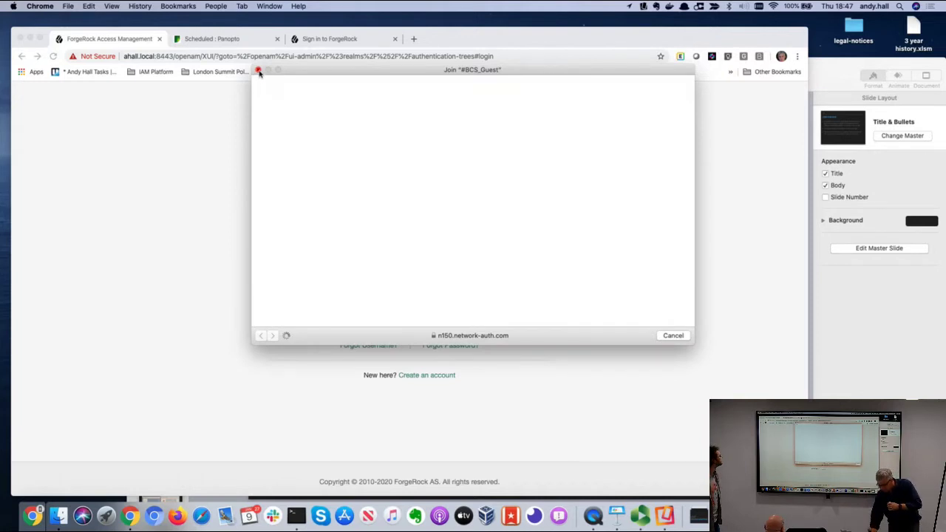
left_click(258, 69)
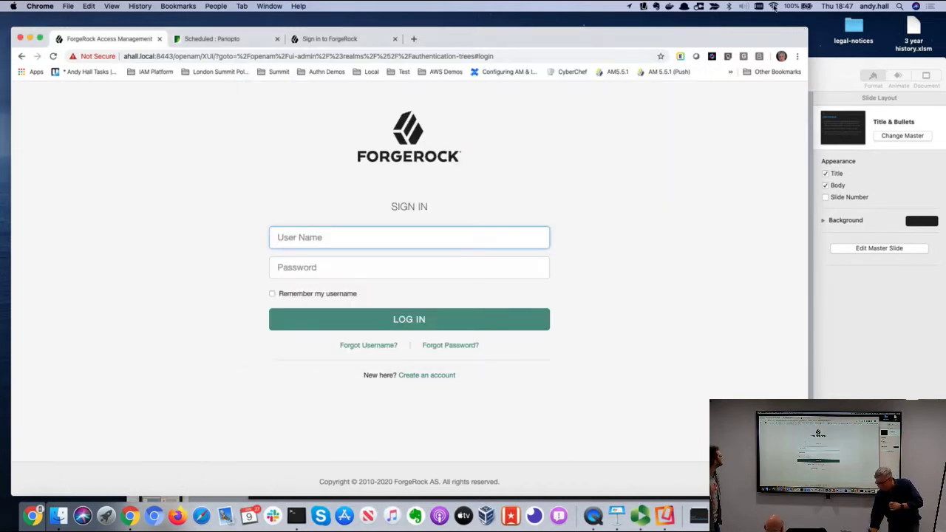
left_click(745, 165)
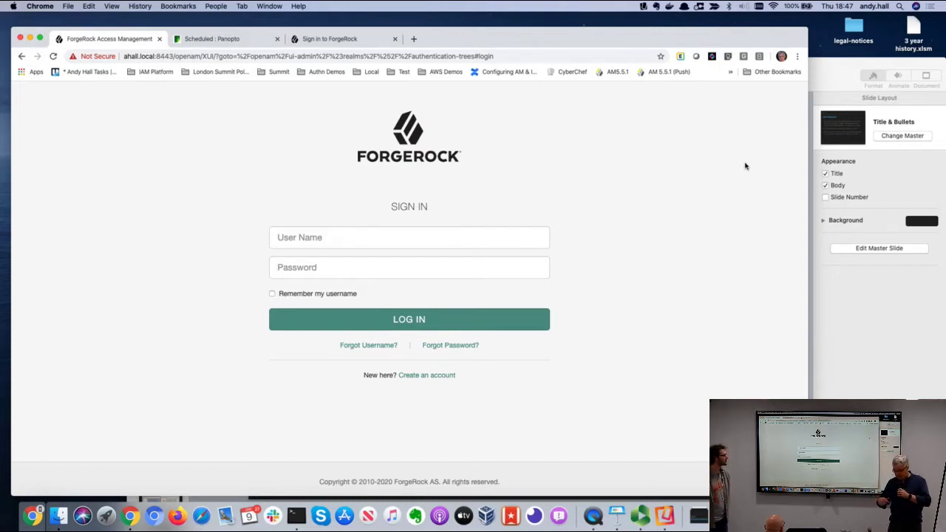
Sign in with the saved admin username and the admin password
left_click(428, 239)
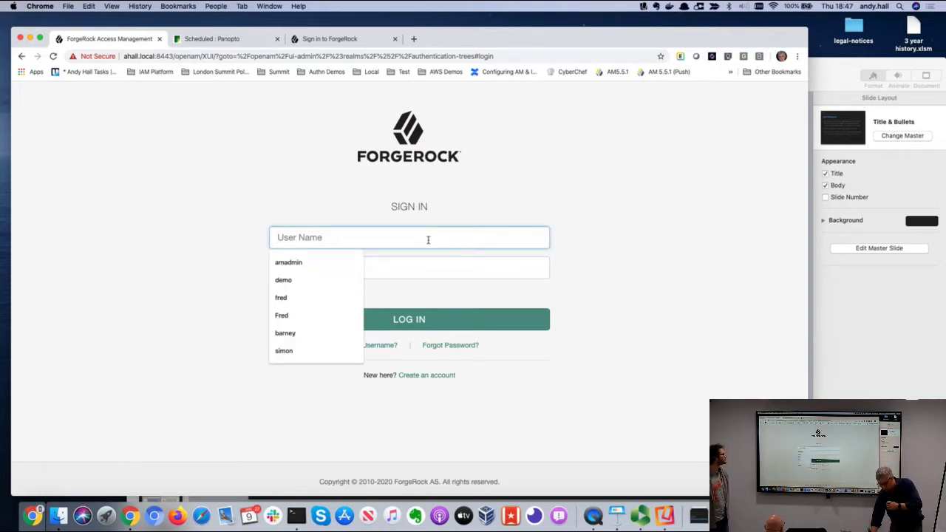
left_click(329, 260)
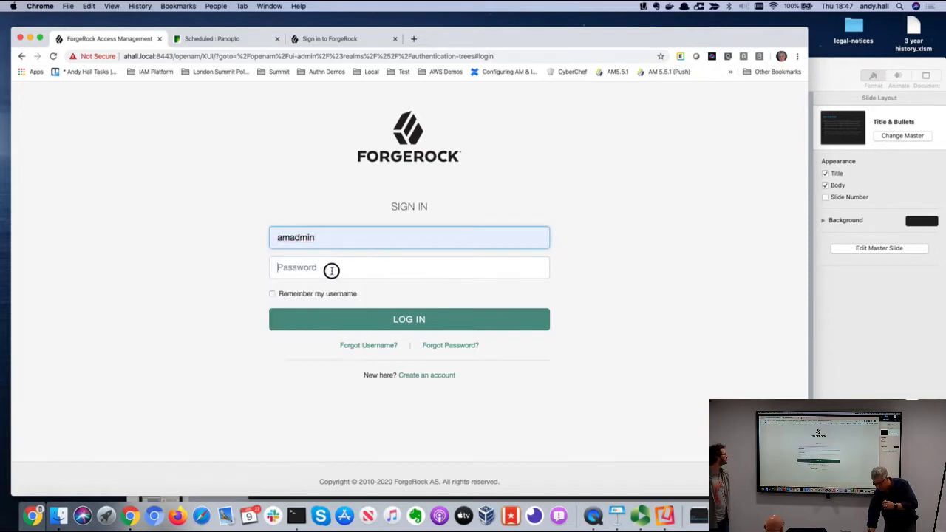
left_click(331, 270)
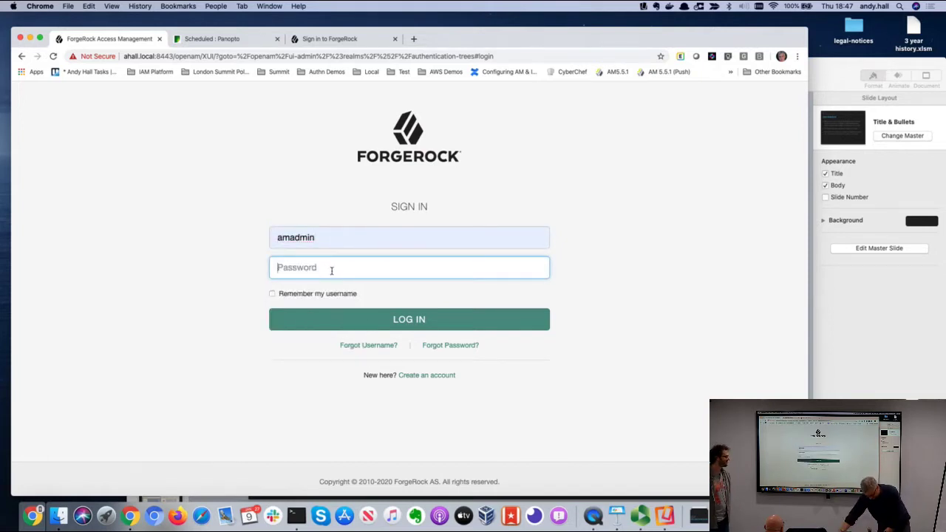
type("pass")
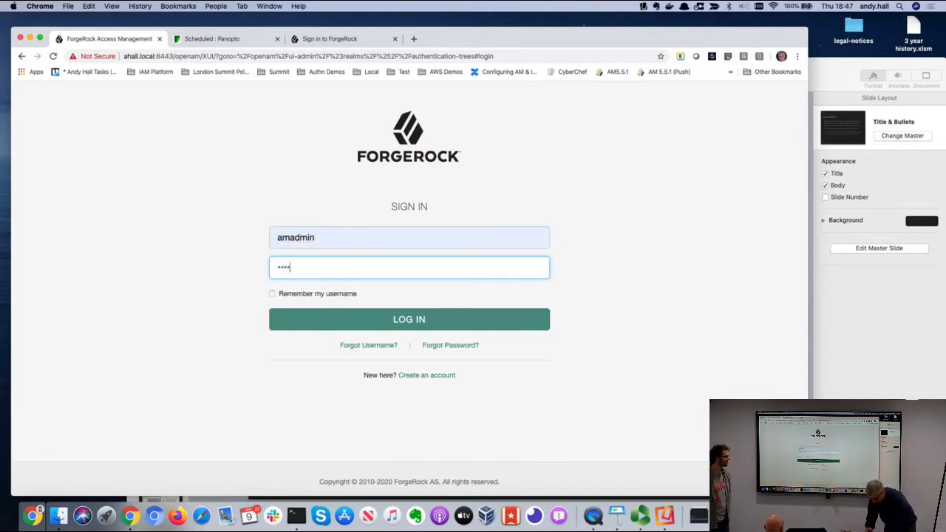
type("word")
key("Return")
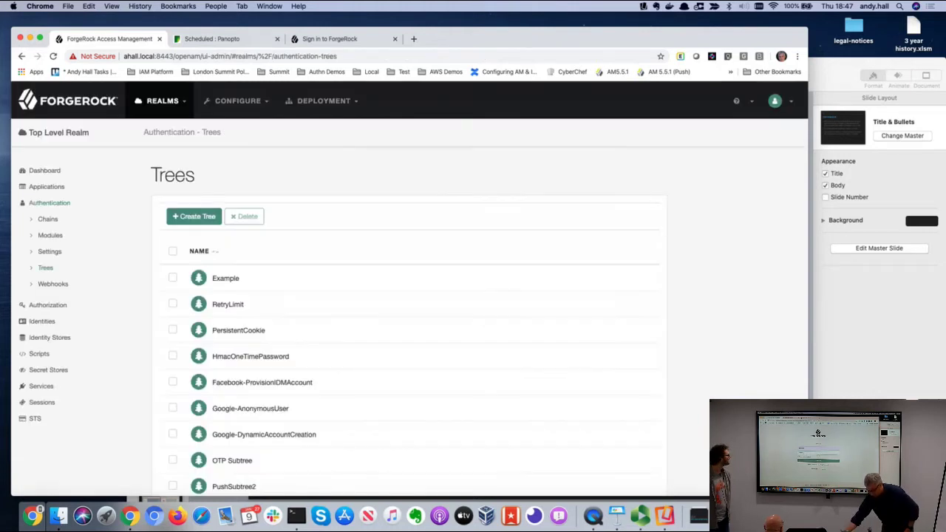
Expand the Authentication section, start a new tree, then switch to the Chains list
left_click(59, 210)
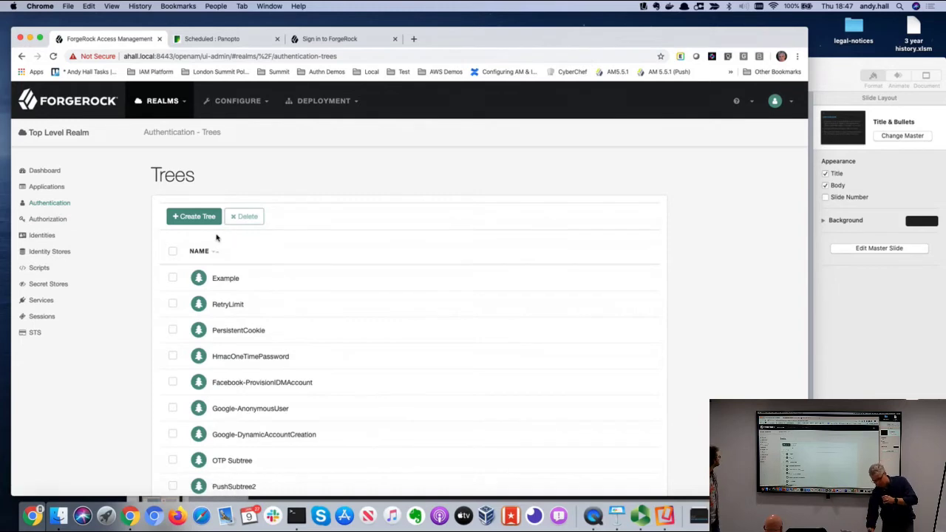
left_click(59, 209)
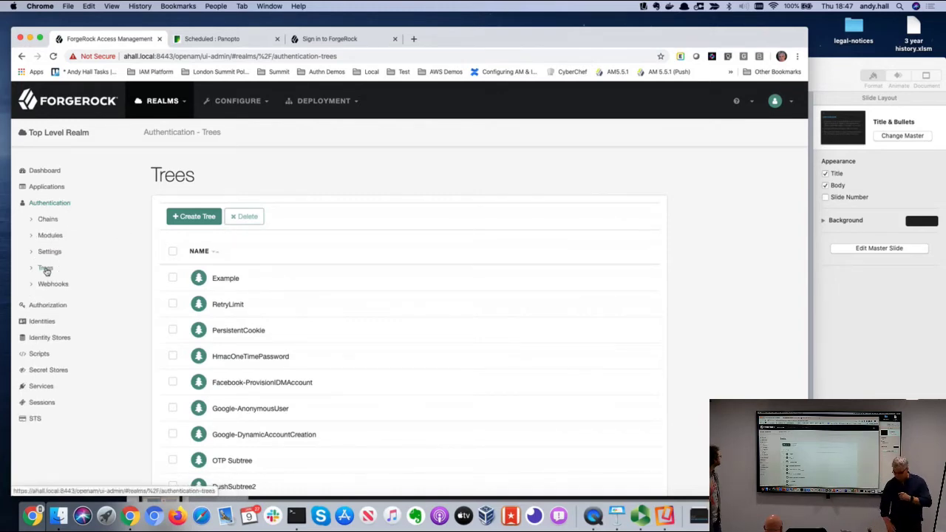
left_click(197, 217)
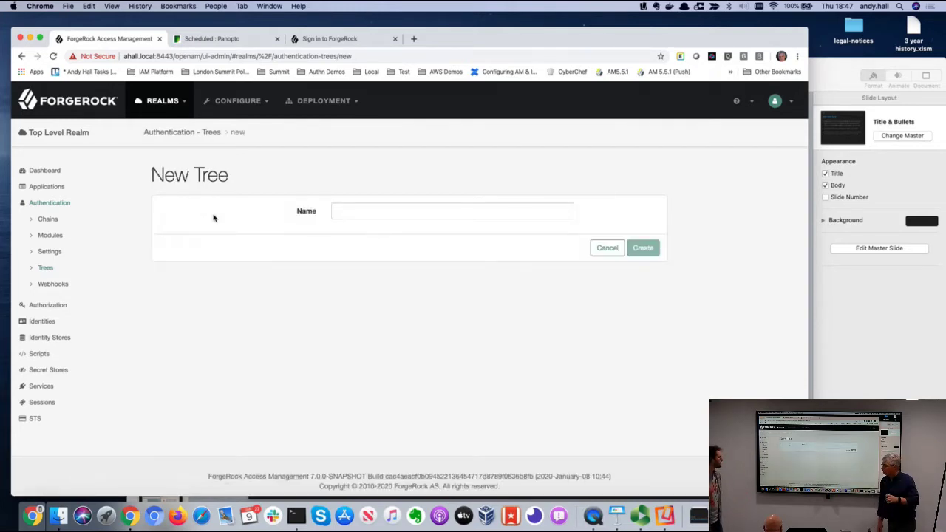
left_click(48, 220)
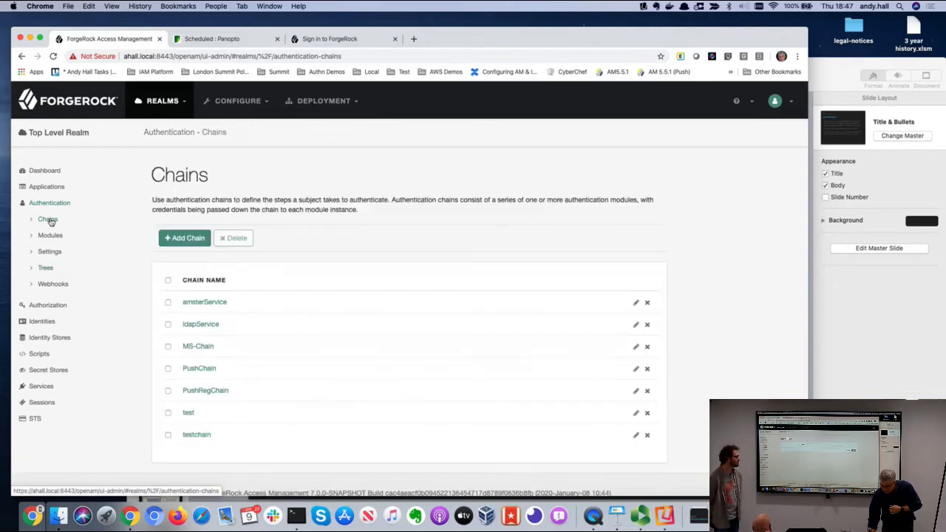
Review testchain's DataStore, DeviceId, HOTP and DeviceSave modules, then return to the Trees list
left_click(197, 434)
scroll(349, 214, "down", 5)
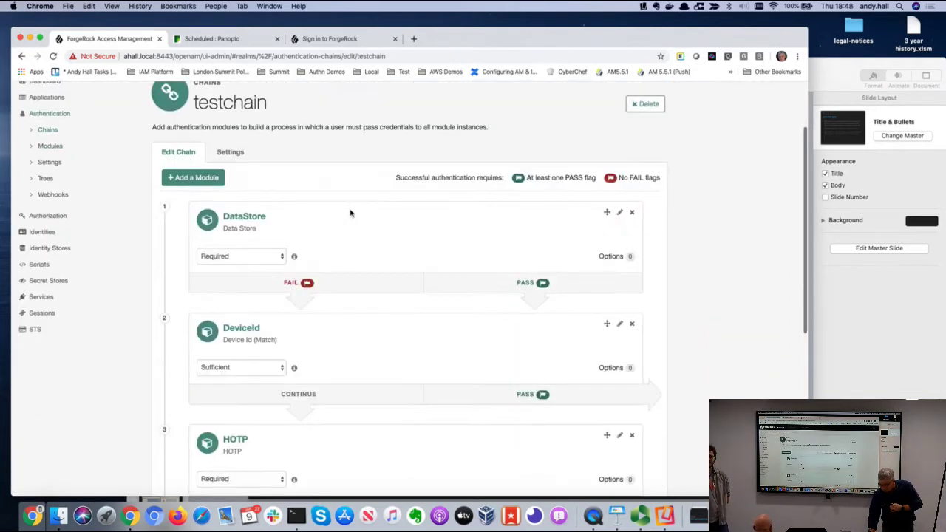
scroll(350, 214, "up", 1)
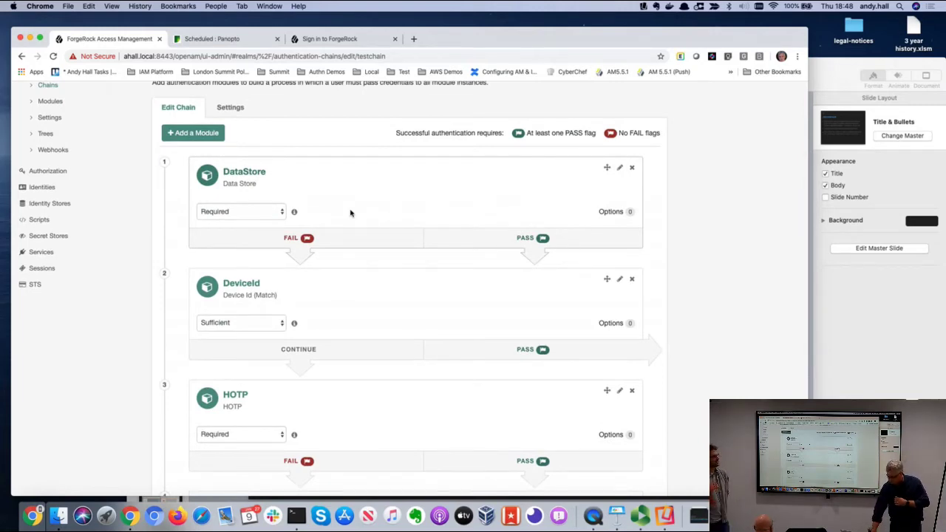
scroll(351, 214, "up", 2)
scroll(350, 214, "down", 3)
scroll(351, 213, "down", 3)
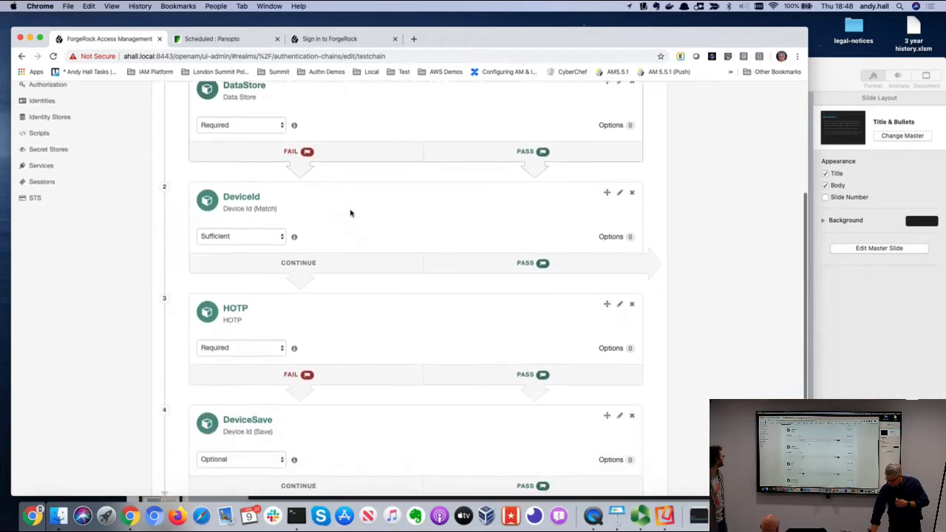
scroll(350, 214, "up", 4)
scroll(350, 214, "up", 1)
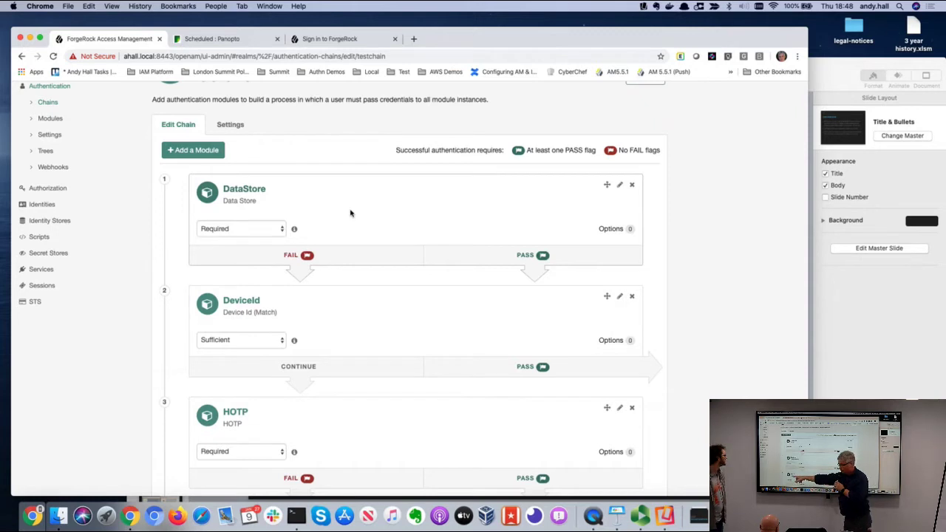
scroll(350, 213, "down", 5)
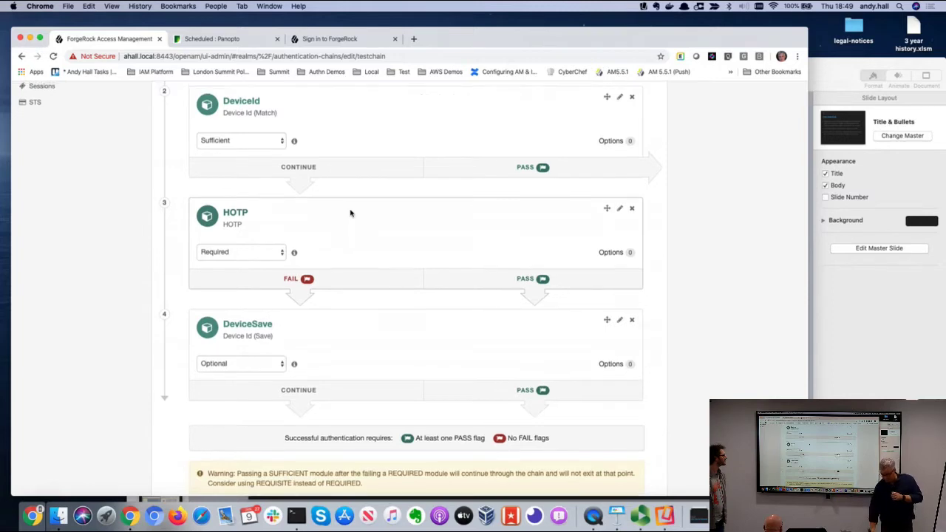
scroll(351, 212, "up", 5)
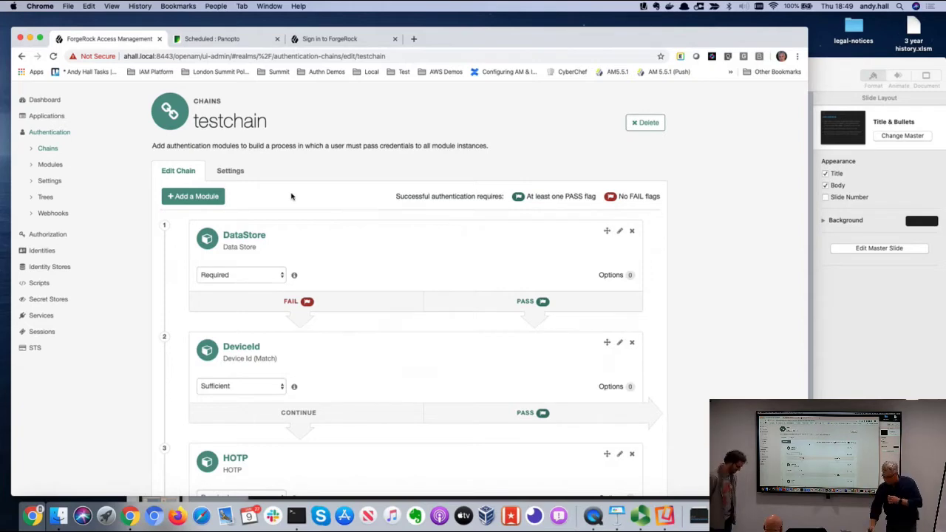
left_click(50, 200)
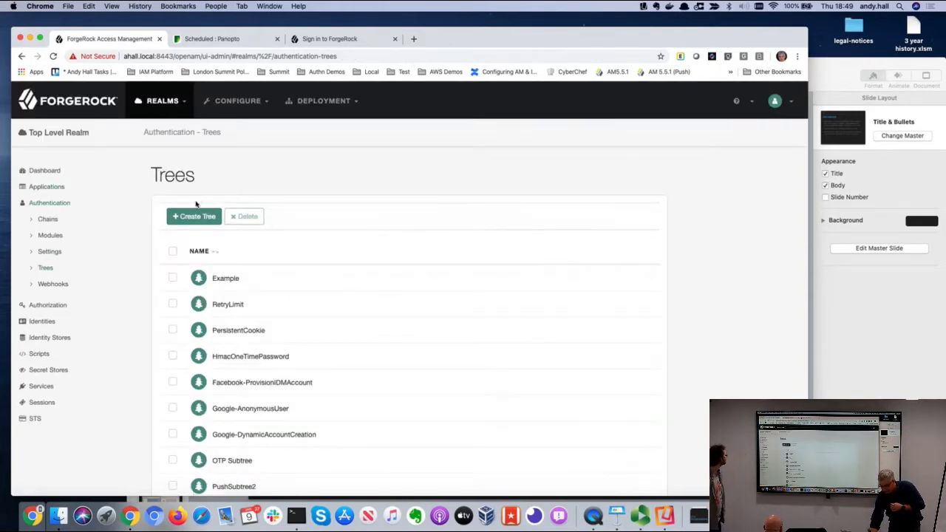
Create a tree named 'BCS', which opens holding only Start and Failure
scroll(351, 323, "down", 2)
scroll(351, 324, "down", 5)
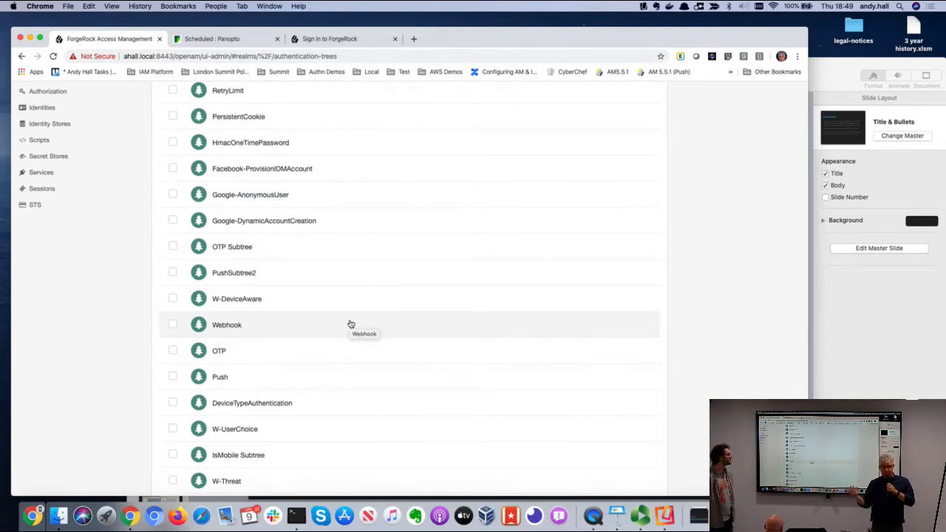
scroll(350, 323, "up", 5)
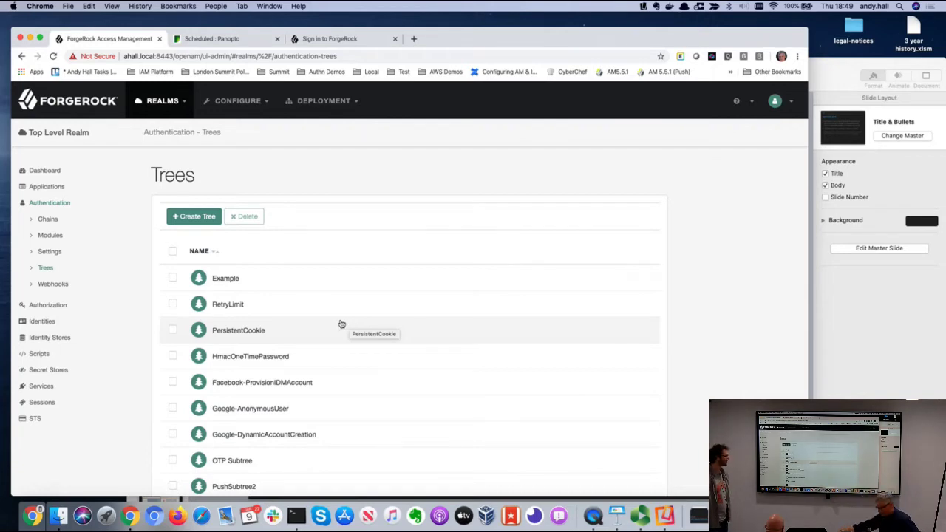
left_click(206, 216)
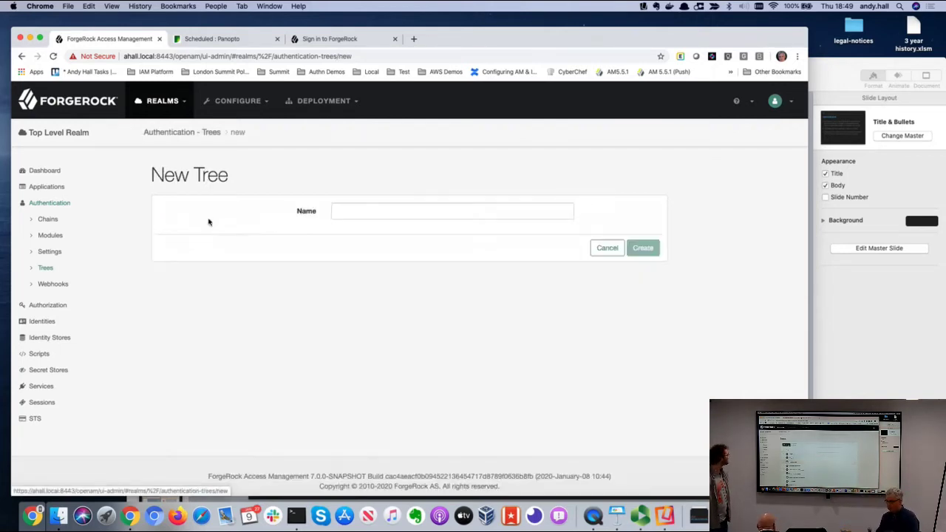
left_click(387, 213)
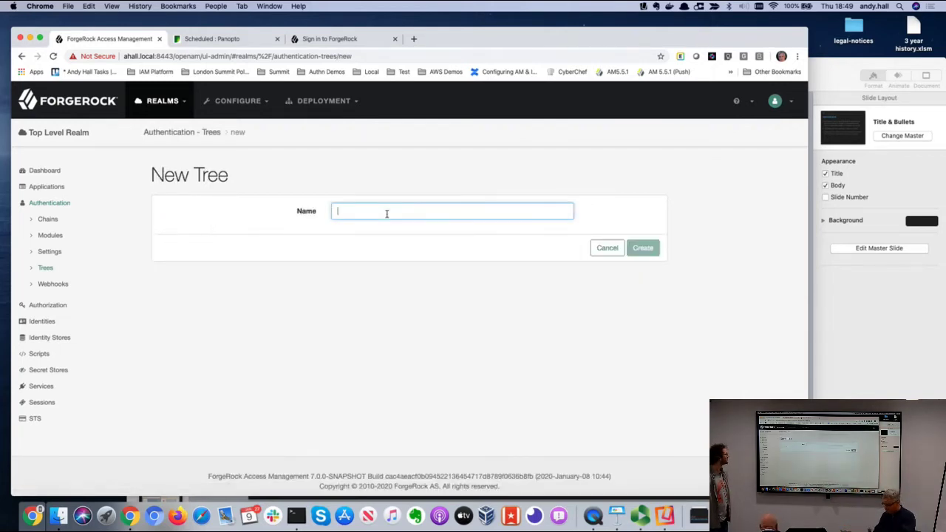
type("D")
key("BackSpace")
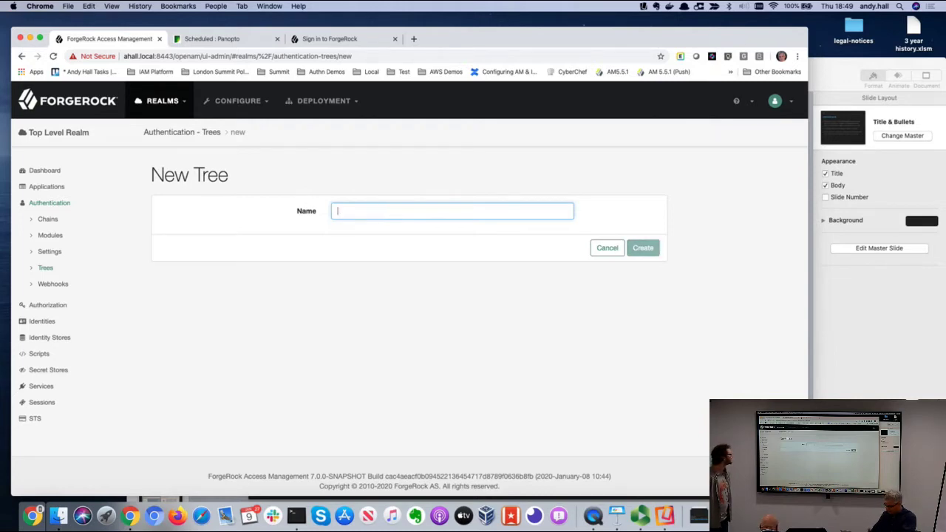
type("BCS")
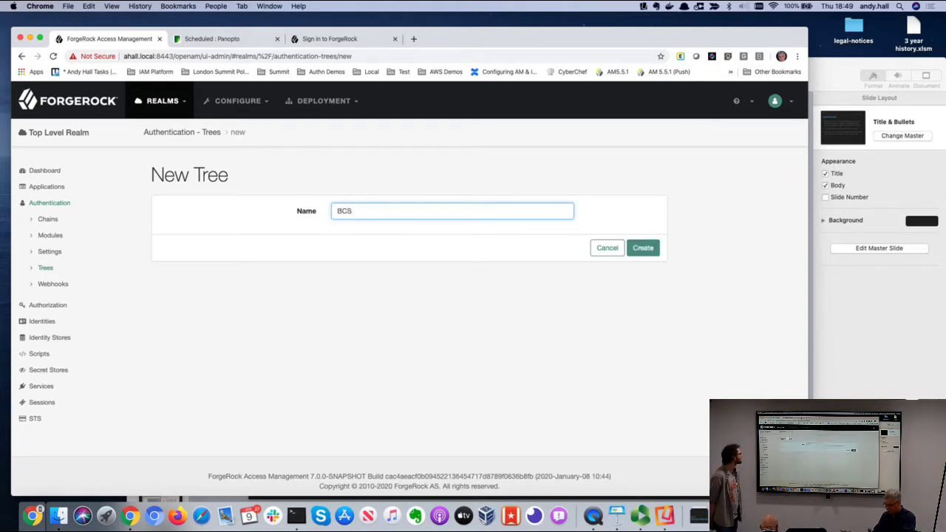
left_click(643, 248)
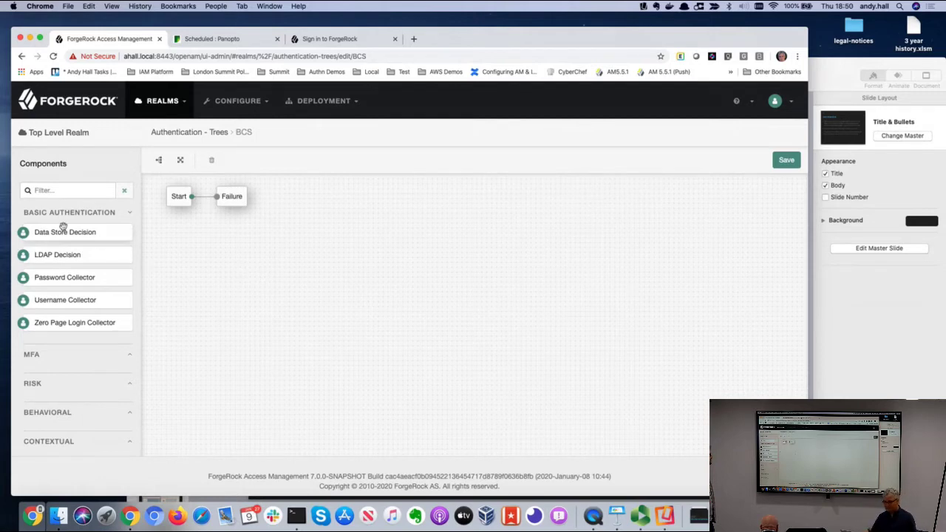
Add Username Collector, Password Collector and Data Store Decision nodes, linking Start to the collectors
left_click(49, 361)
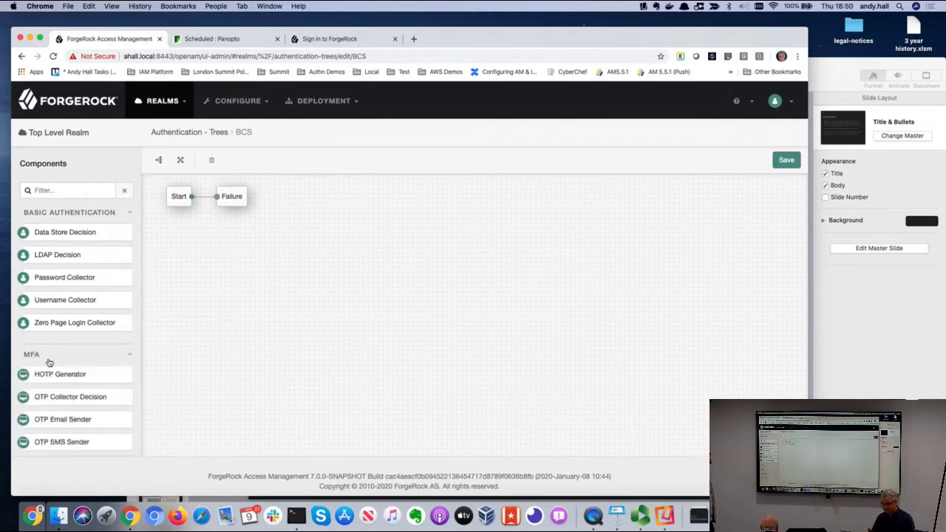
scroll(50, 370, "down", 10)
scroll(50, 377, "up", 8)
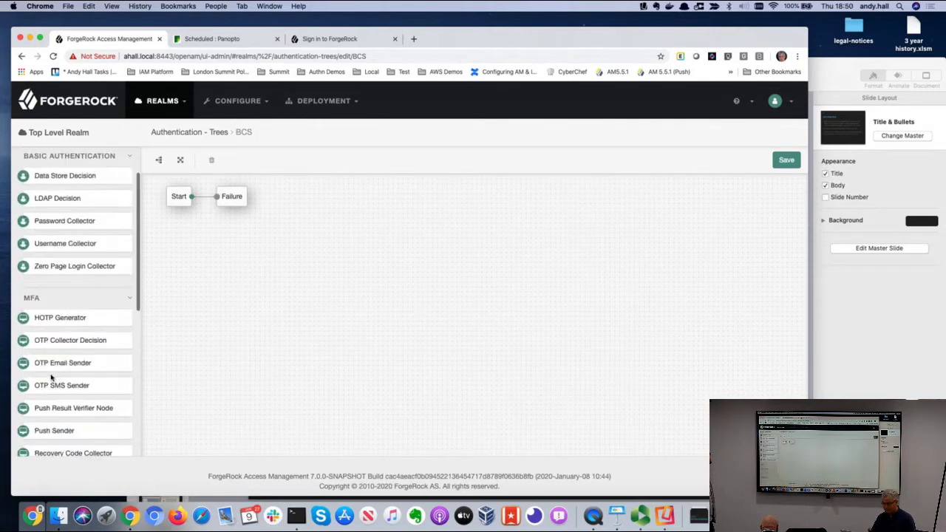
scroll(51, 376, "up", 2)
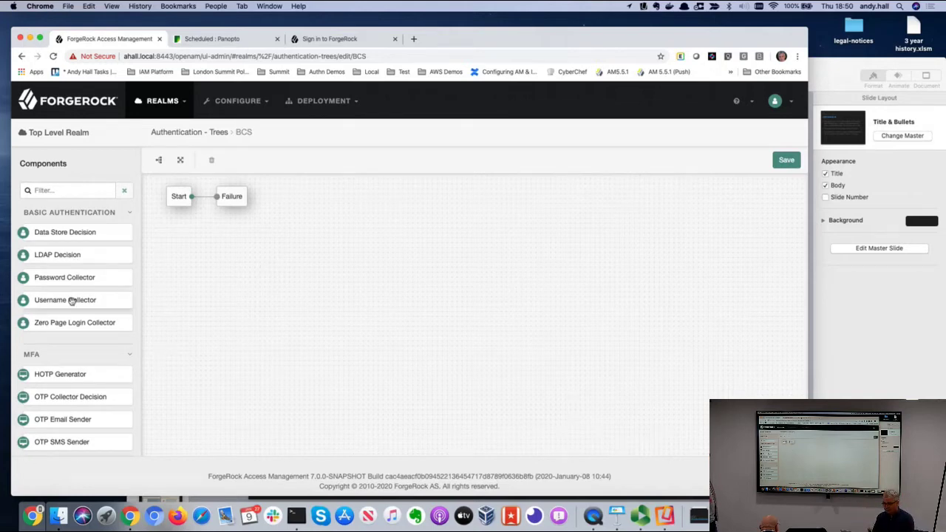
left_click_drag(71, 300, 247, 259)
left_click_drag(99, 272, 347, 308)
left_click_drag(72, 235, 391, 256)
left_click_drag(191, 196, 202, 258)
left_click_drag(268, 258, 284, 308)
Add a Success node, wire Data Store Decision True to Success and False to Failure, and save
left_click(80, 190)
type("success")
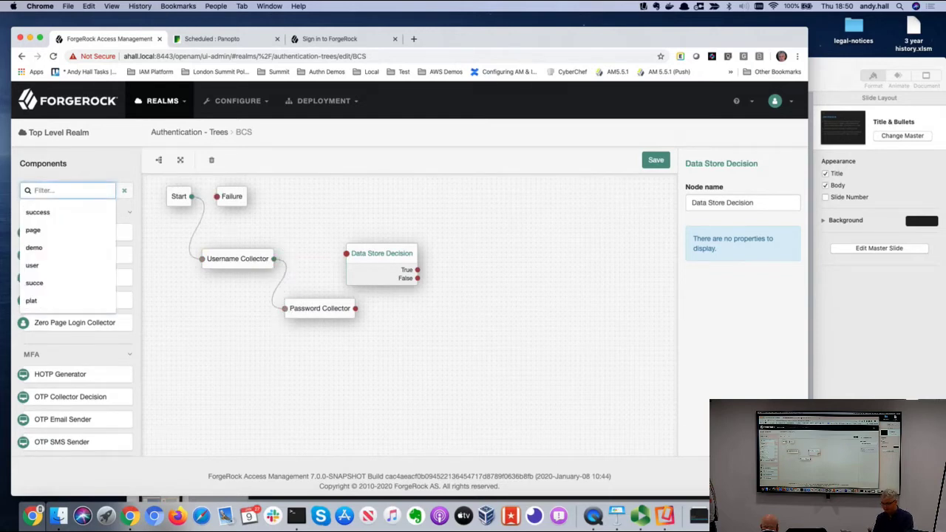
left_click_drag(44, 213, 564, 255)
left_click_drag(250, 194, 560, 196)
left_click_drag(354, 308, 346, 253)
left_click_drag(429, 271, 514, 259)
left_click_drag(421, 281, 545, 197)
left_click(784, 161)
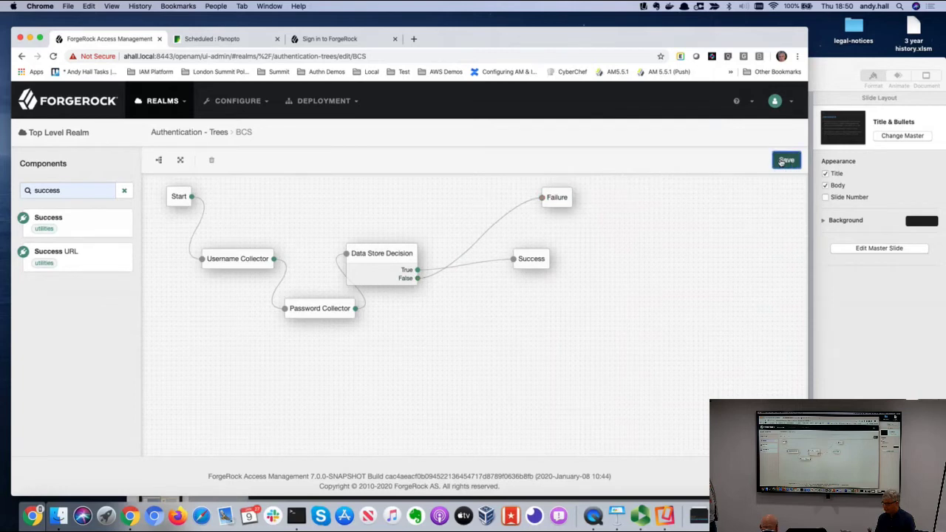
key("super+shift+n")
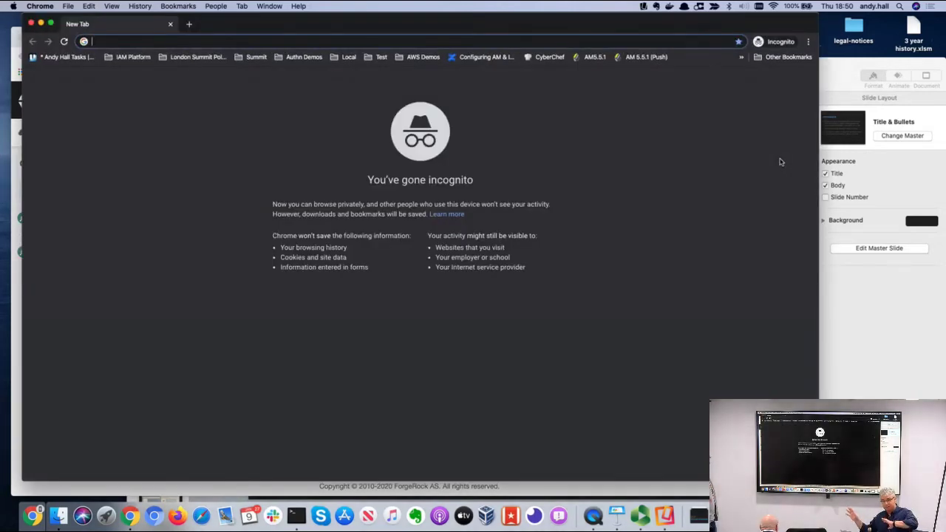
In a private window, load the AM login page with '&service=BCS' appended
type("ahall.local:8080/openam")
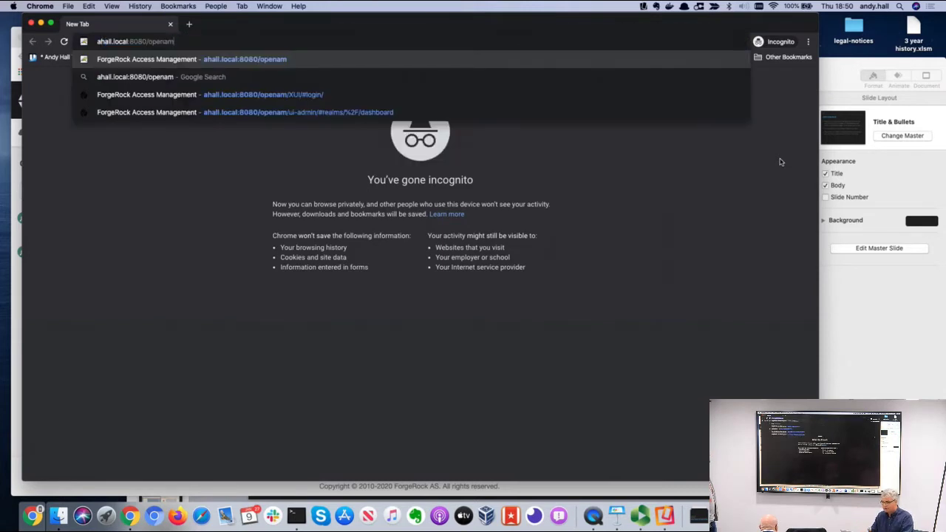
key("Return")
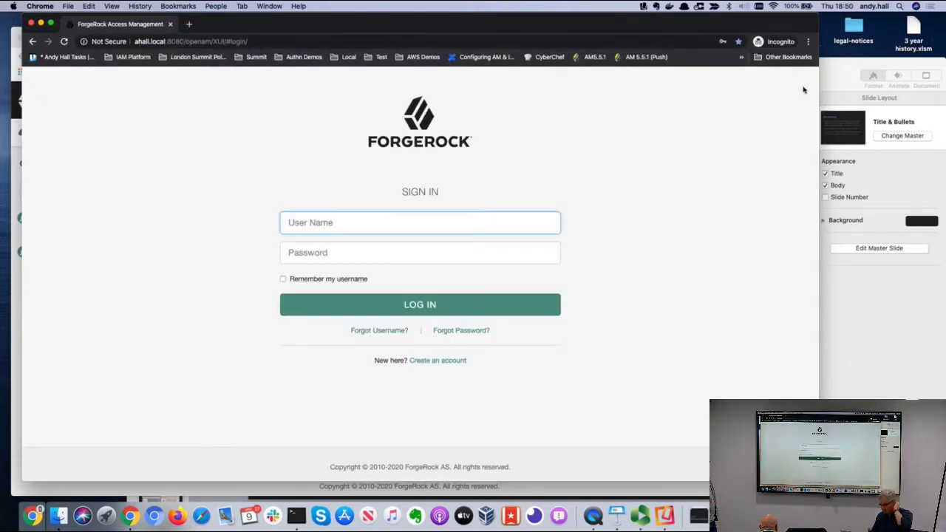
left_click(431, 46)
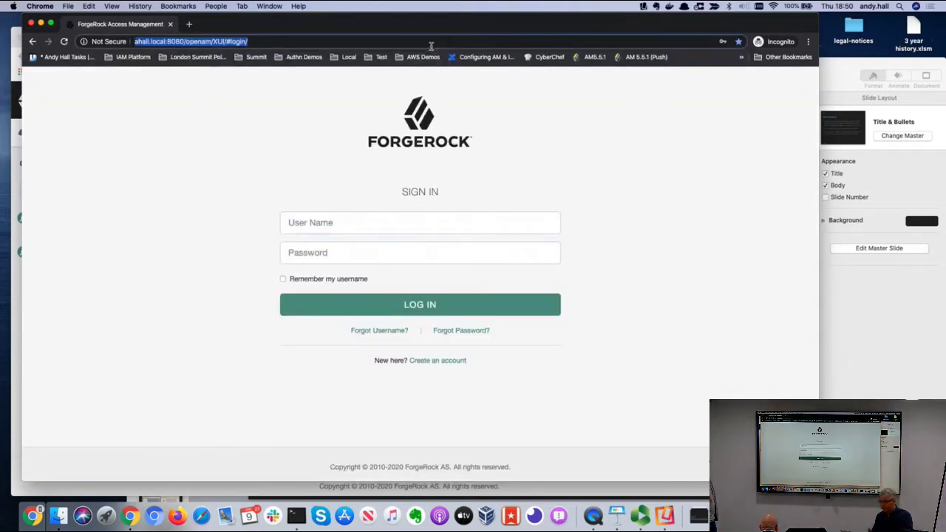
key("Right")
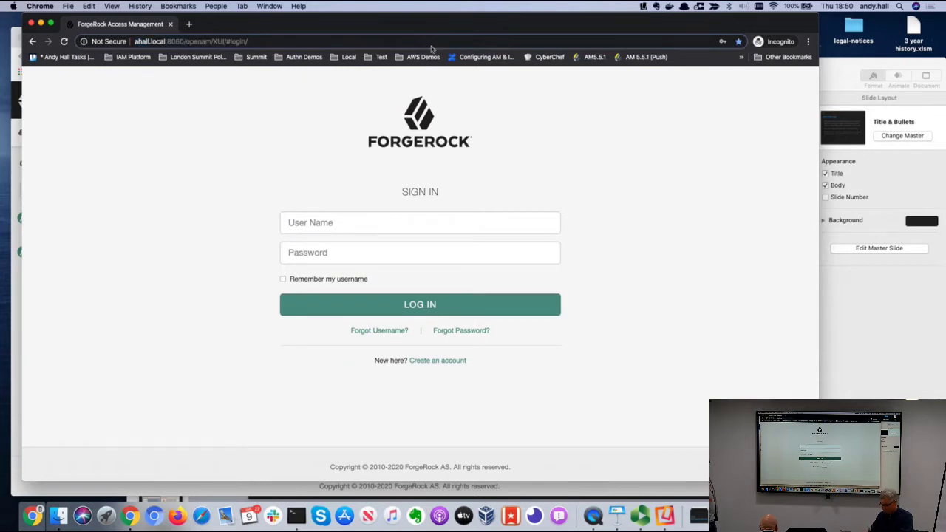
type("&service=BCS")
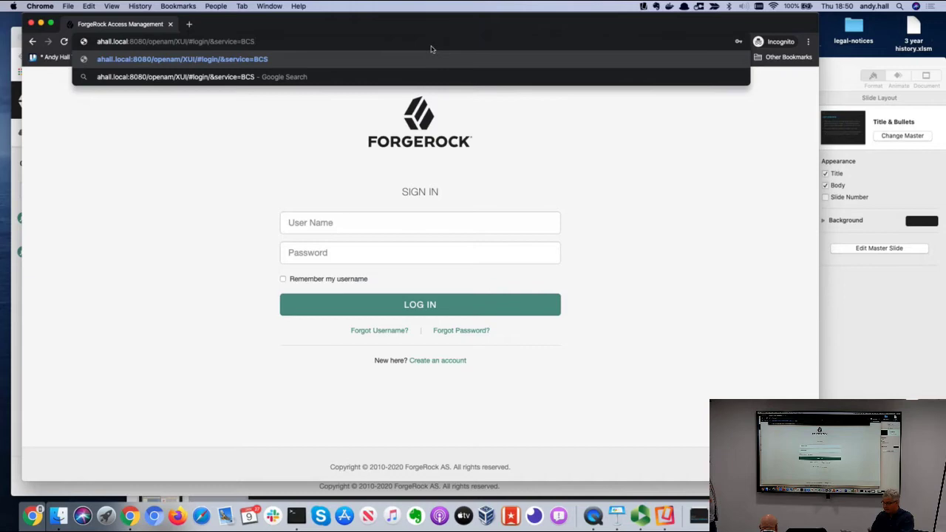
key("Return")
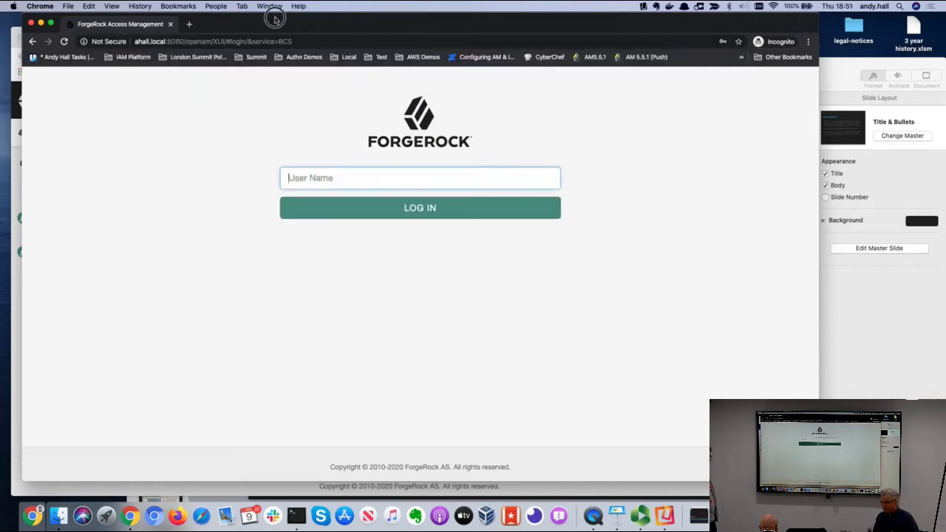
Sign in through the BCS tree as test user 'demo' with its password
left_click_drag(274, 22, 612, 54)
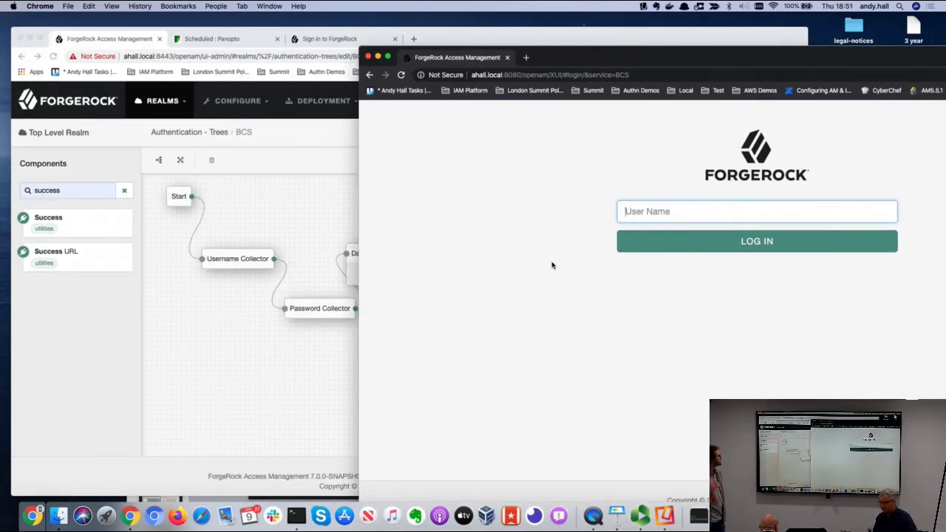
left_click(646, 212)
type("demo")
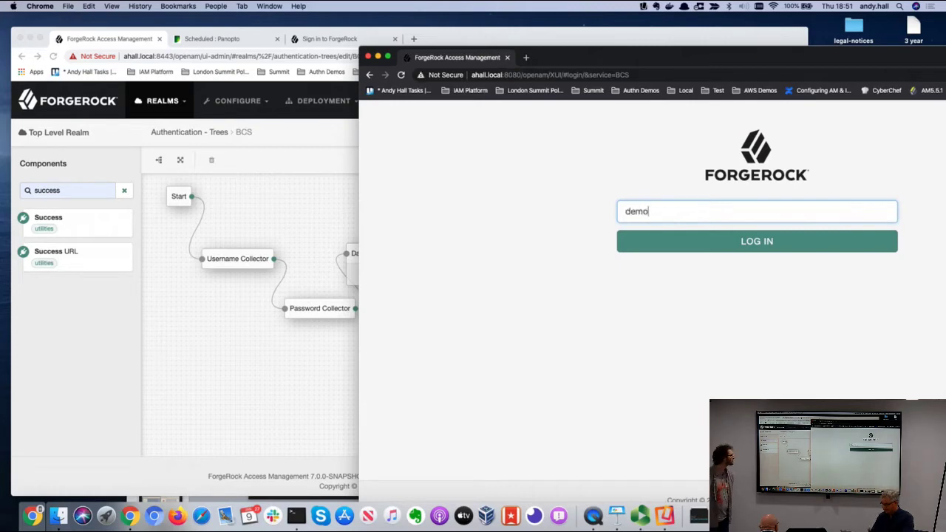
key("Return")
type("changeit")
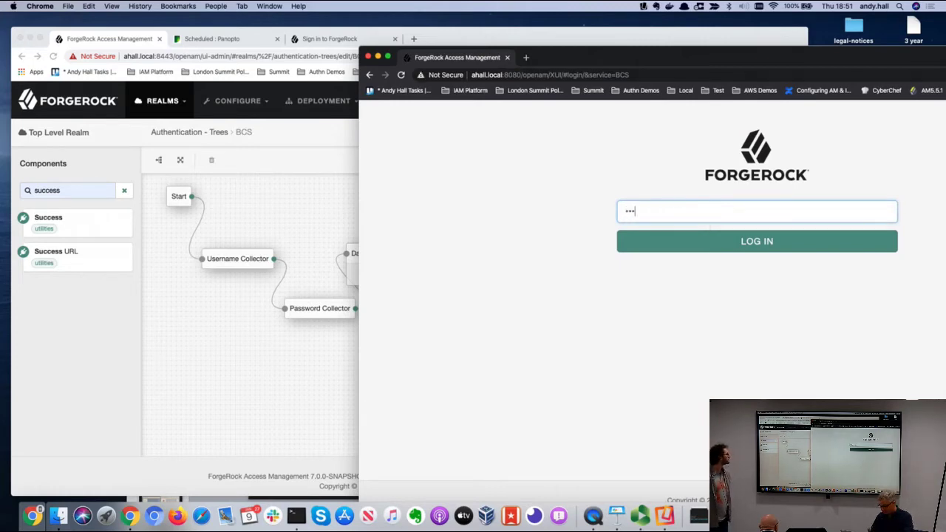
key("Return")
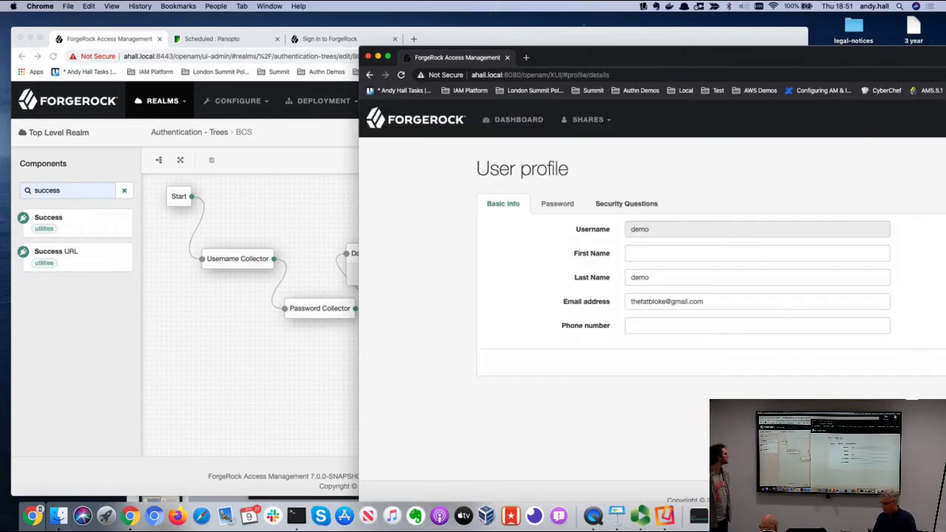
left_click(337, 330)
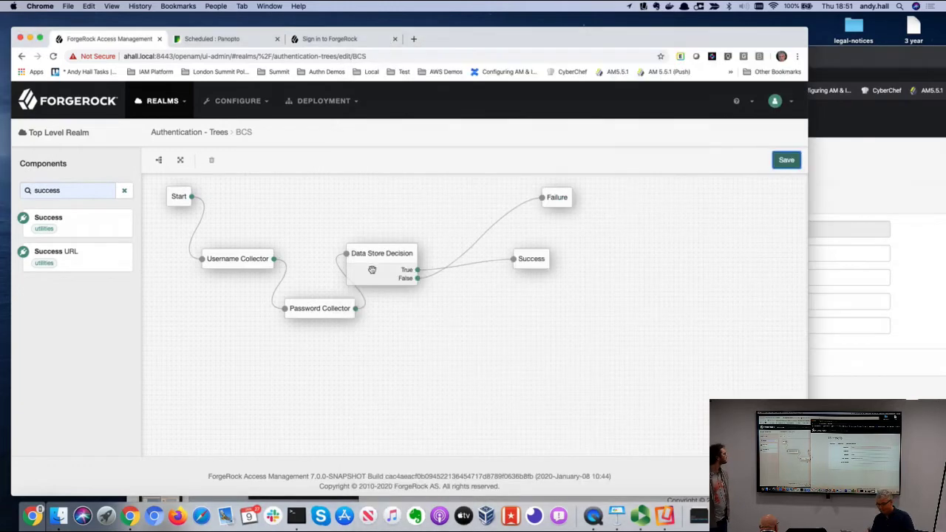
Nudge the Data Store Decision node upward and check the user profile window
left_click(377, 261)
left_click_drag(377, 261, 383, 226)
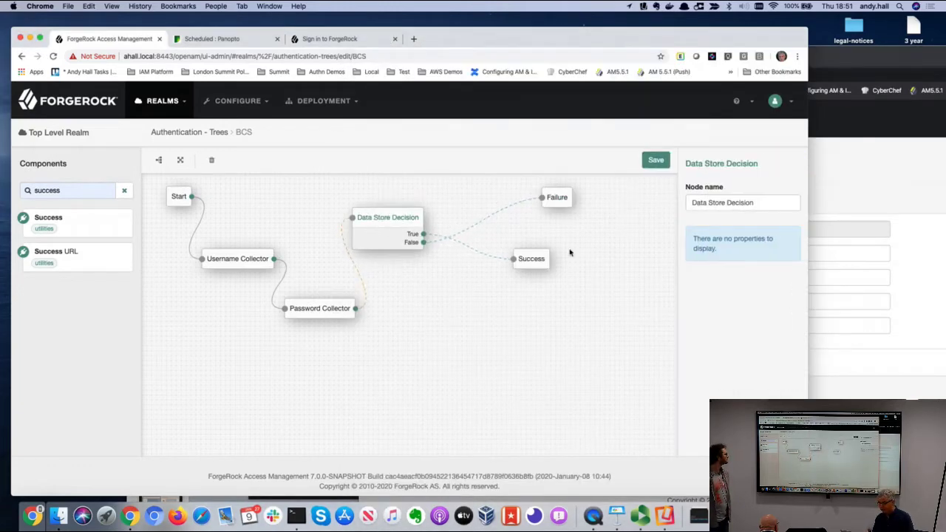
left_click(875, 173)
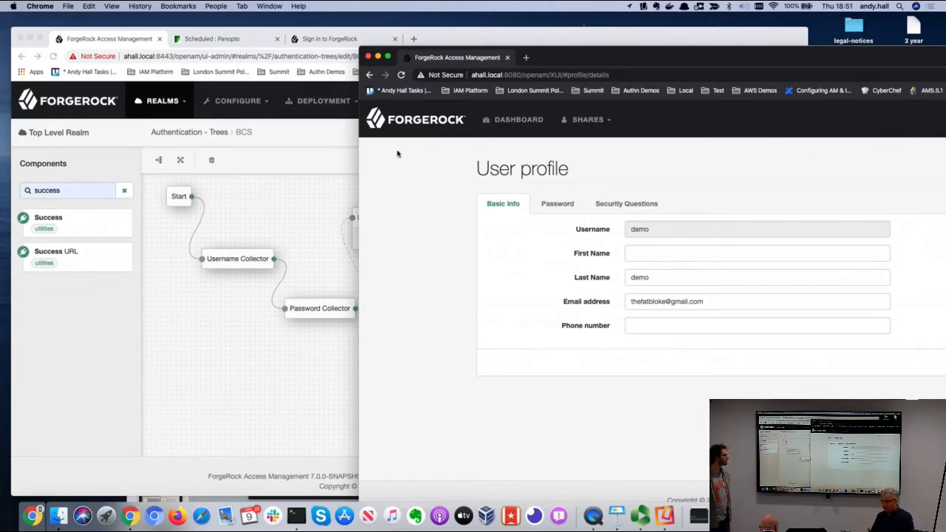
Return the admin window to the Trees list and open IsMobile Subtree
left_click(303, 177)
left_click(183, 133)
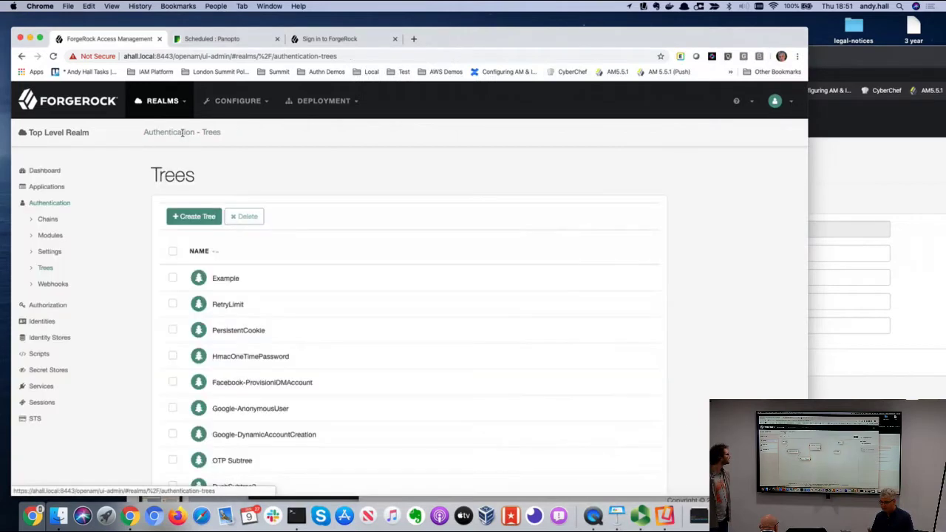
scroll(288, 287, "down", 10)
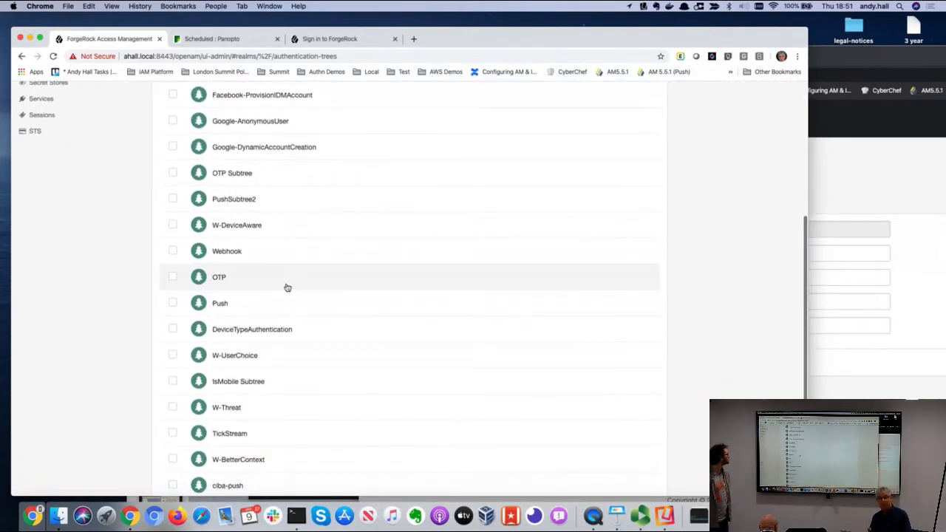
scroll(288, 287, "up", 2)
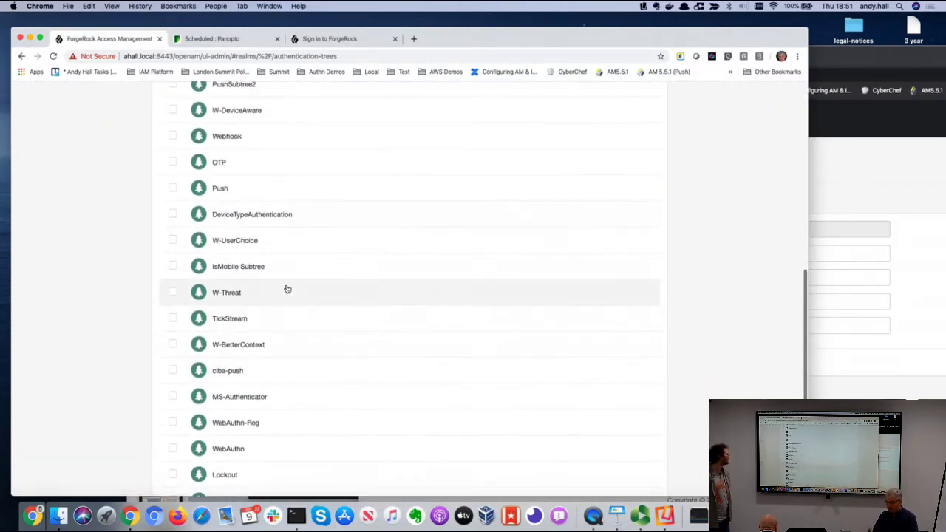
left_click(235, 266)
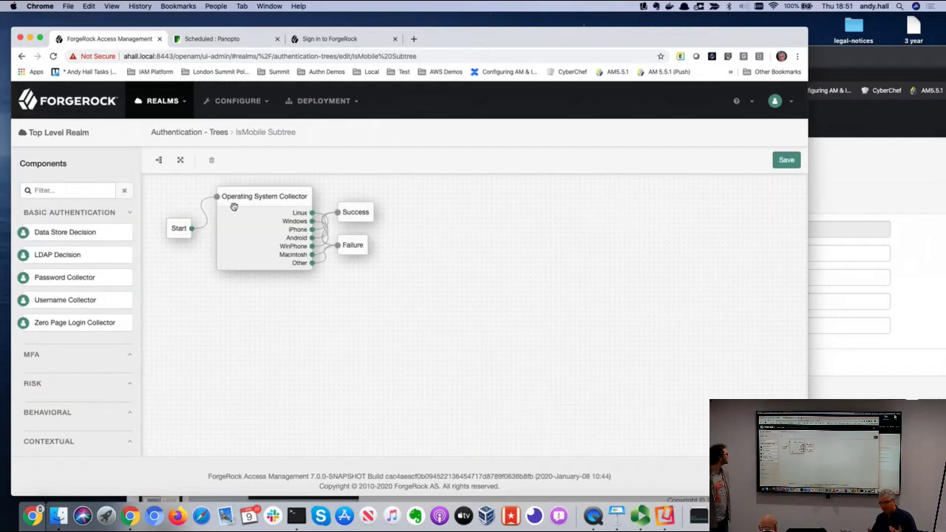
Go back to the Trees list and open the W-DeviceAware tree
left_click(208, 134)
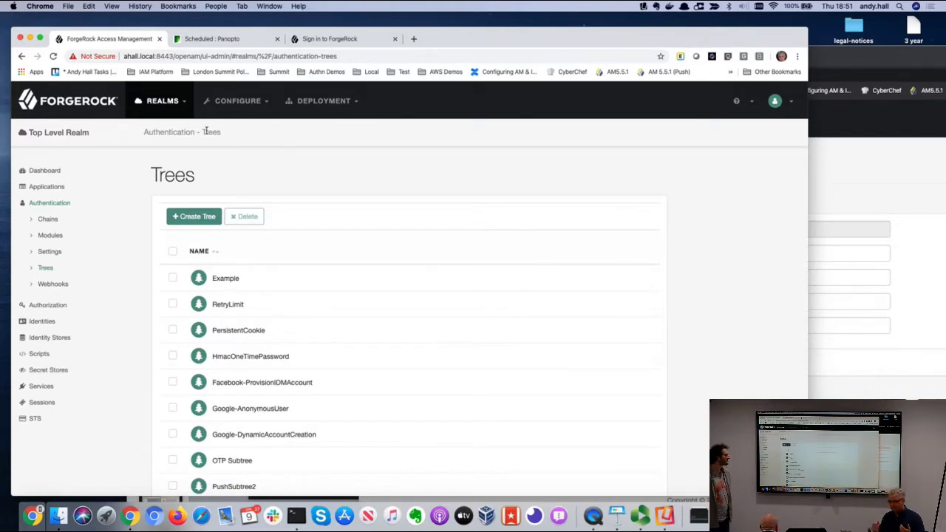
scroll(308, 271, "down", 5)
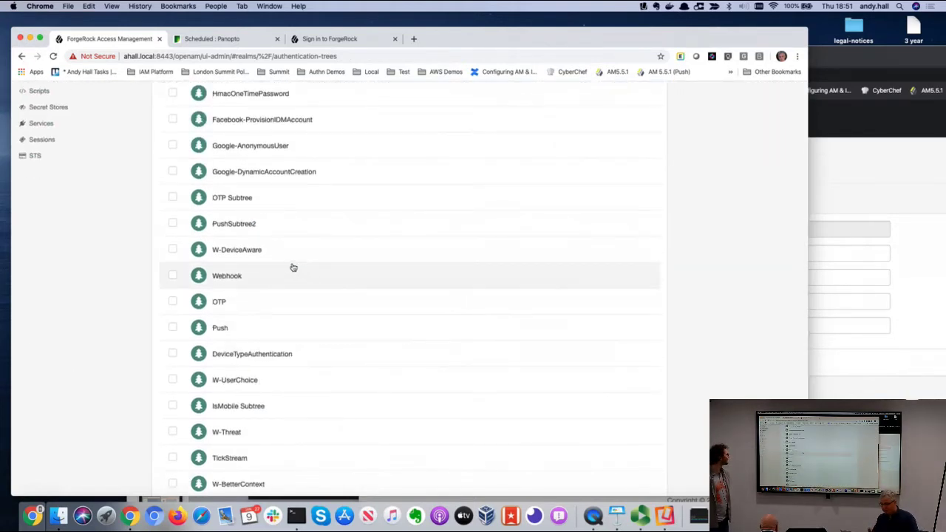
left_click(241, 250)
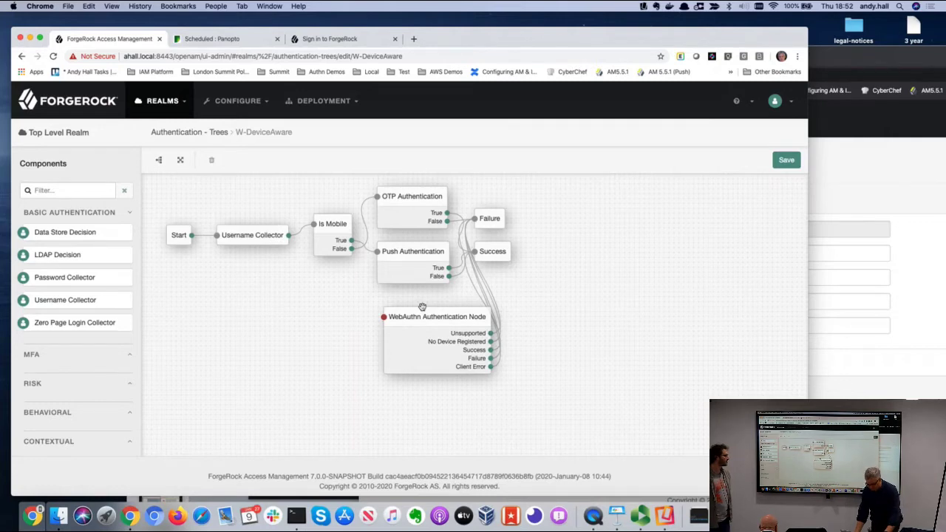
In a new private window, go to Backstage and sign in with a saved login
key("super+shift+n")
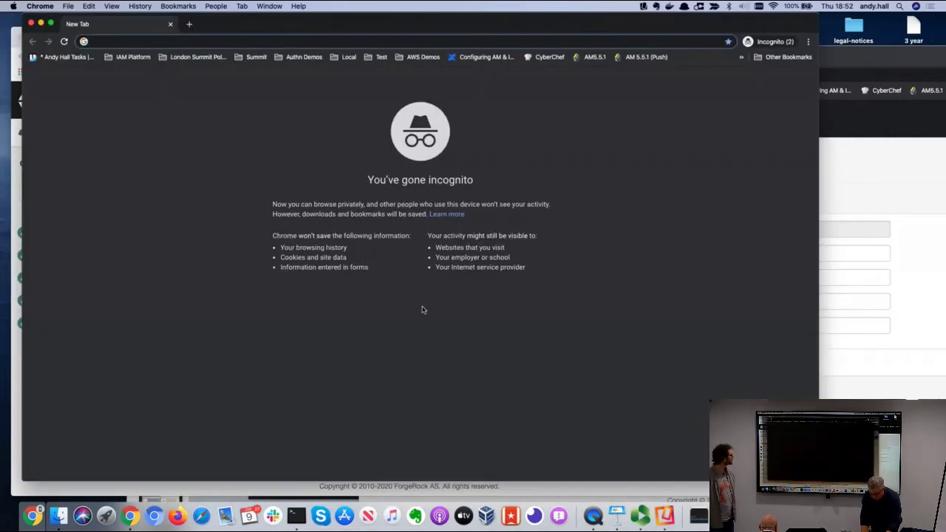
type("back")
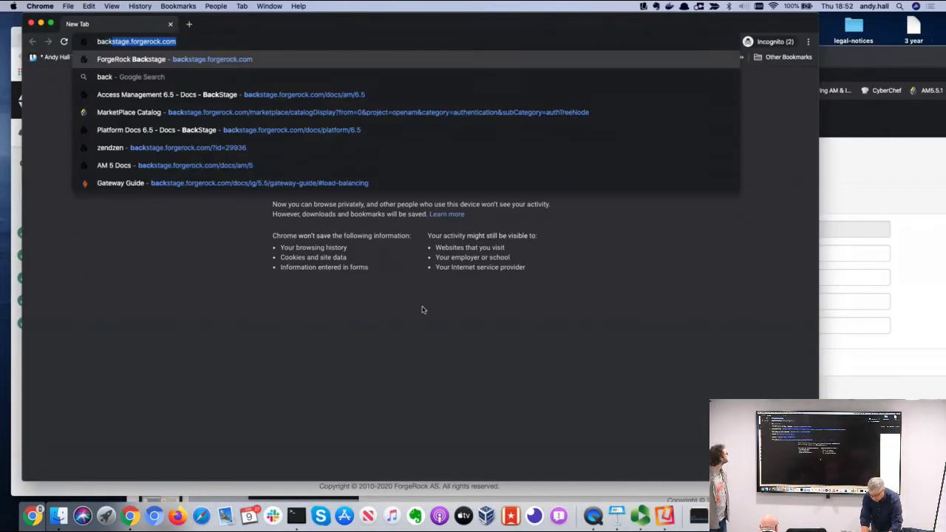
key("Return")
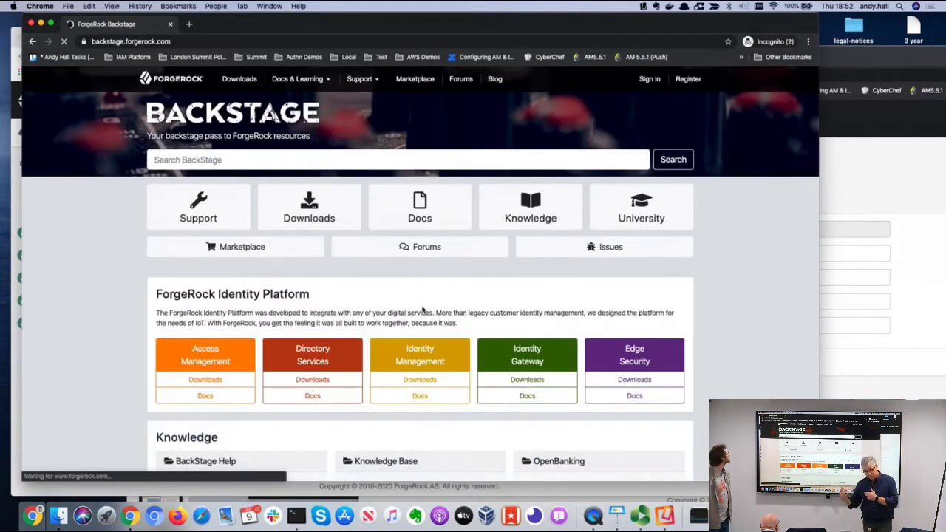
left_click(645, 84)
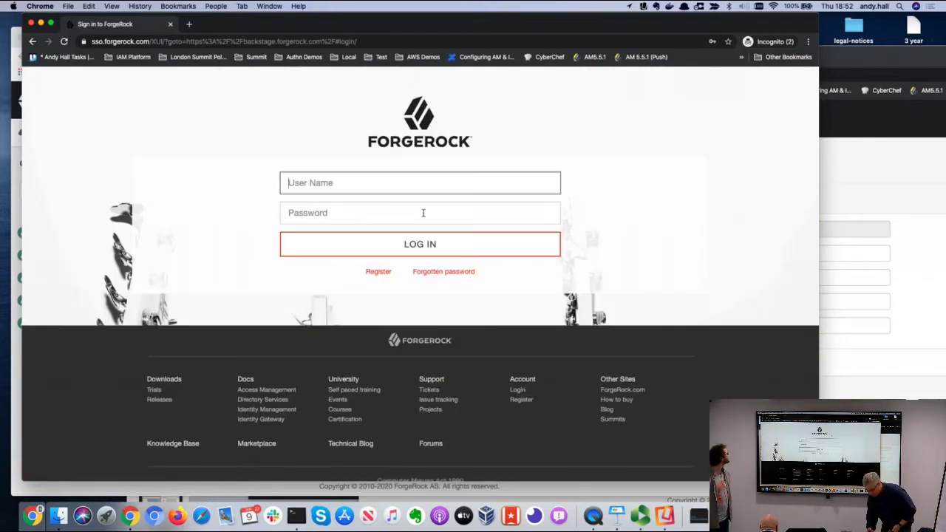
left_click(392, 184)
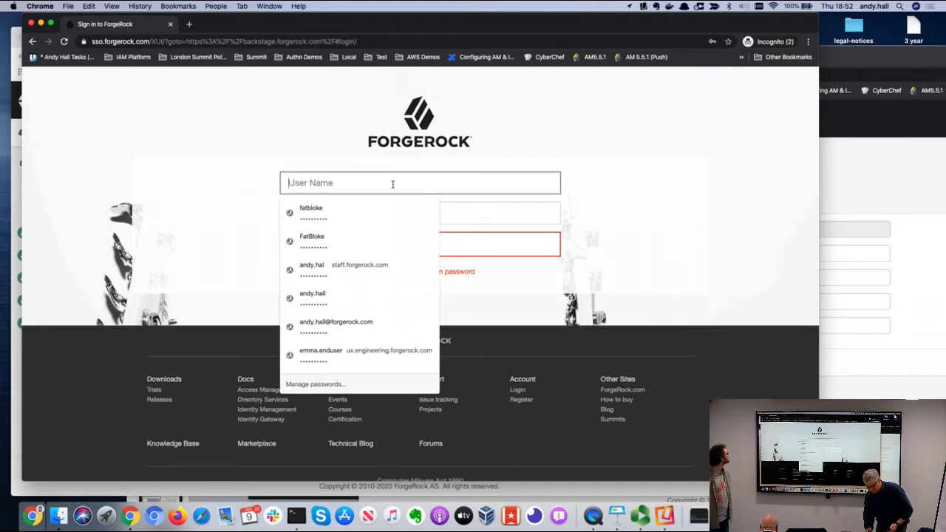
left_click(379, 209)
left_click(397, 245)
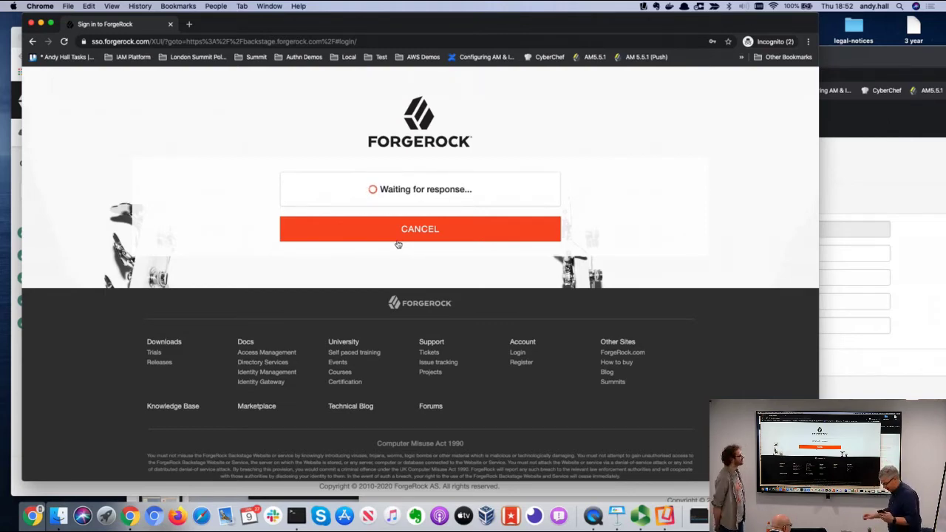
Skip the push approval, sign in another way with a saved login, and return to AM
left_click(401, 228)
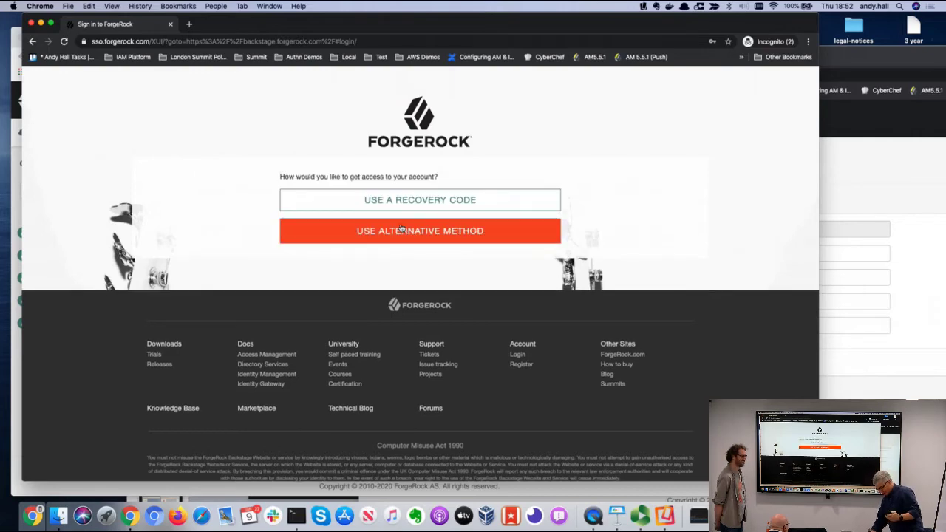
left_click(400, 231)
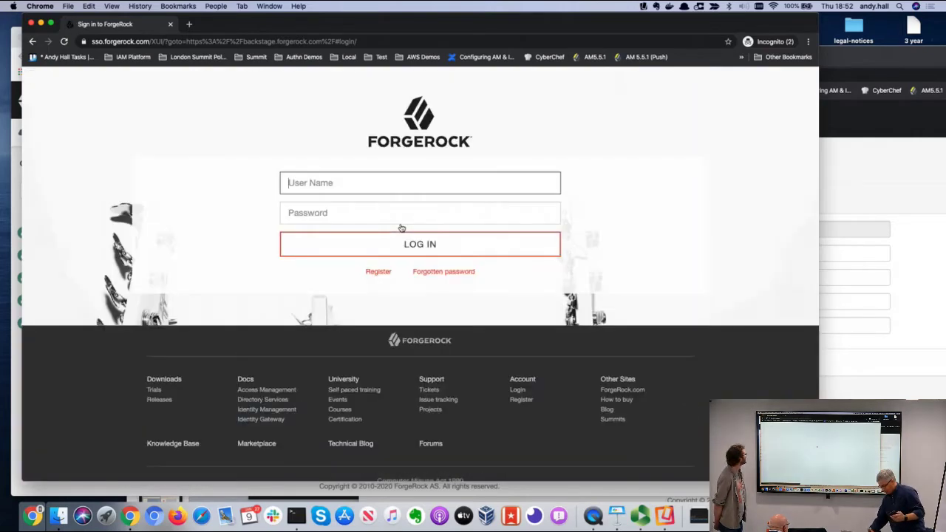
left_click(349, 185)
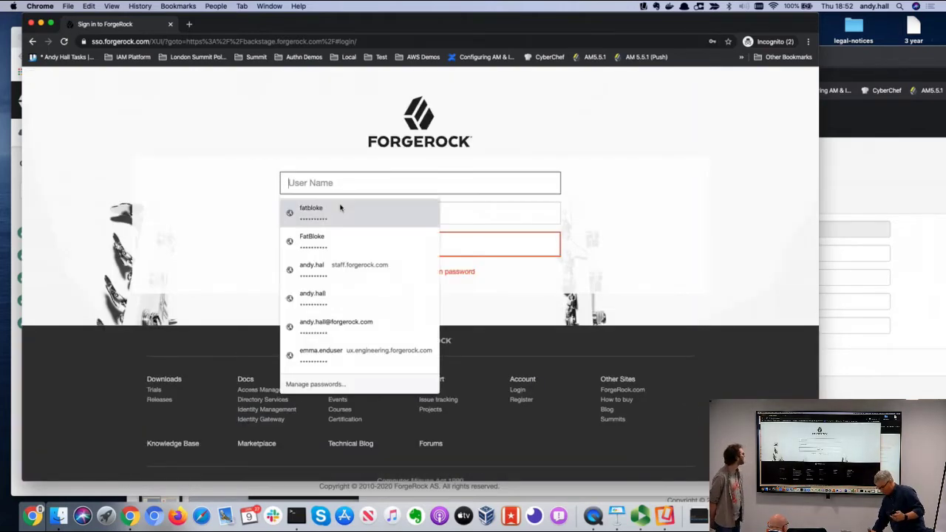
left_click(342, 209)
left_click(348, 245)
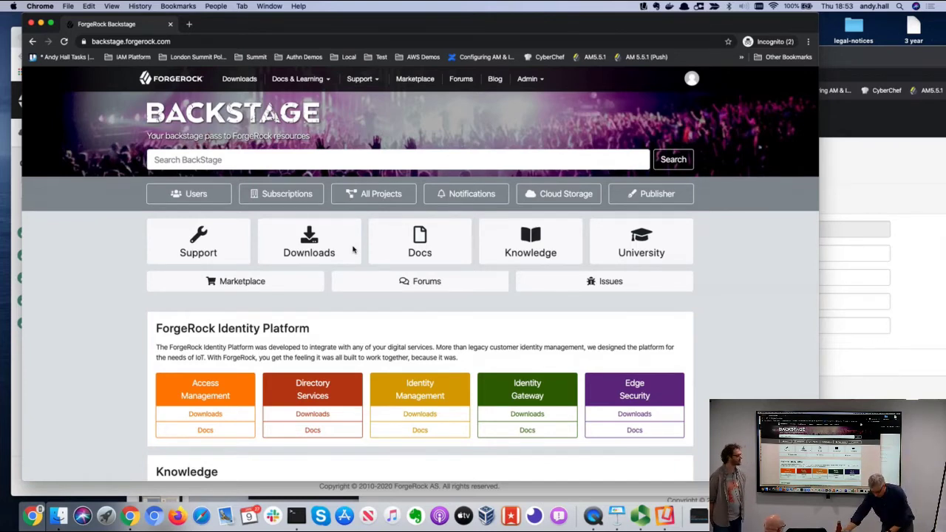
key("super+grave")
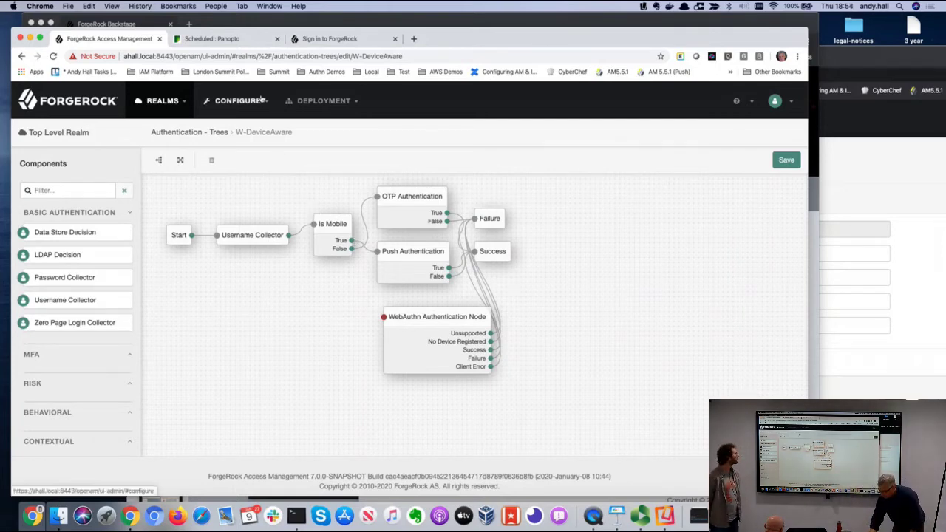
Open the W-Threat example tree, review its reCAPTCHA and threat-intelligence nodes, then return to the trees list
left_click(218, 132)
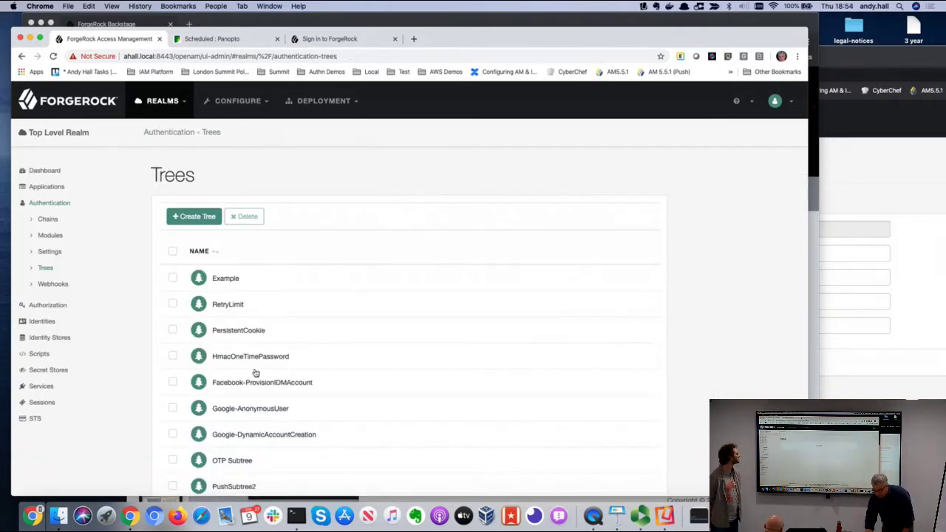
scroll(255, 373, "down", 3)
scroll(255, 374, "down", 5)
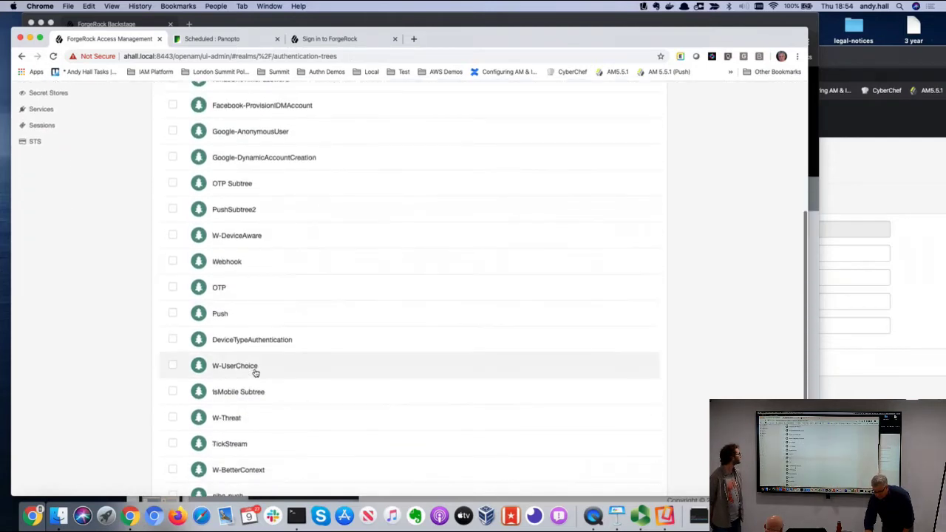
left_click(229, 422)
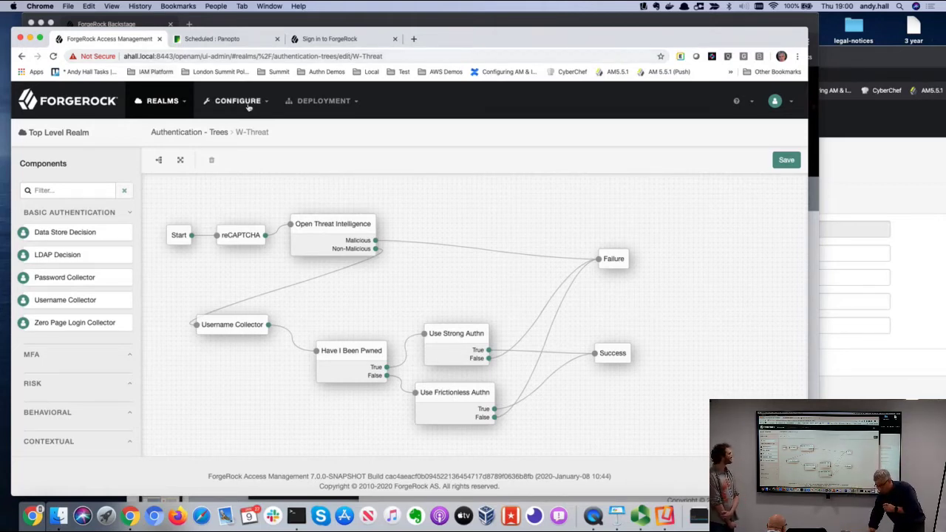
left_click(215, 132)
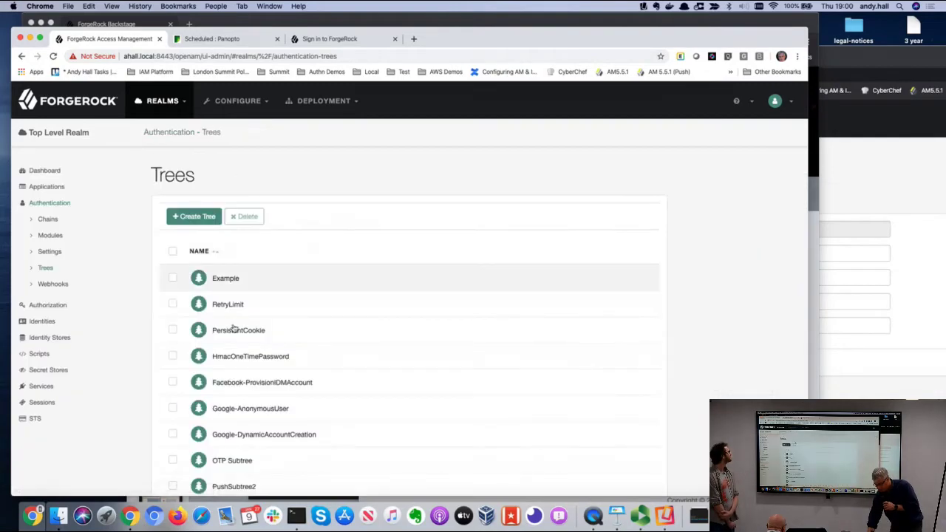
Open the WebAuthn-Reg tree from the trees list to review its nodes, then return to the list
scroll(241, 355, "down", 5)
scroll(241, 355, "down", 3)
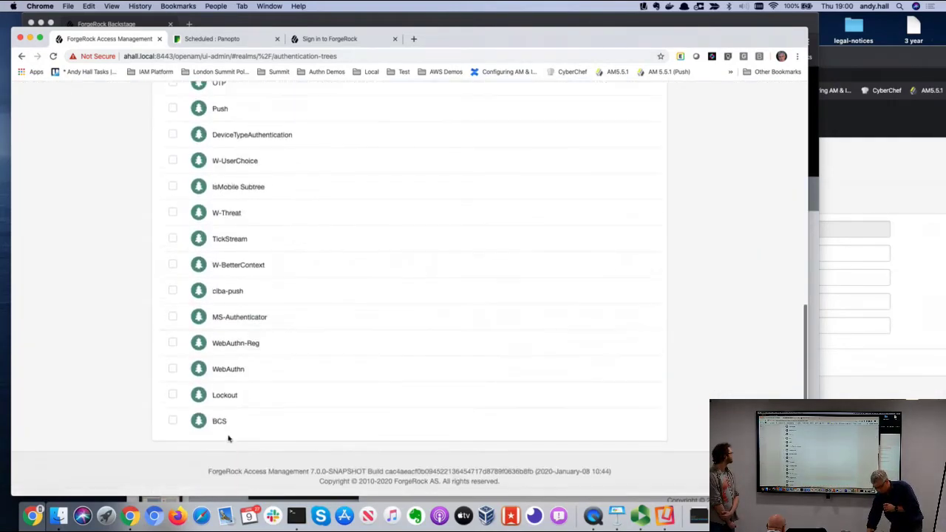
left_click(231, 353)
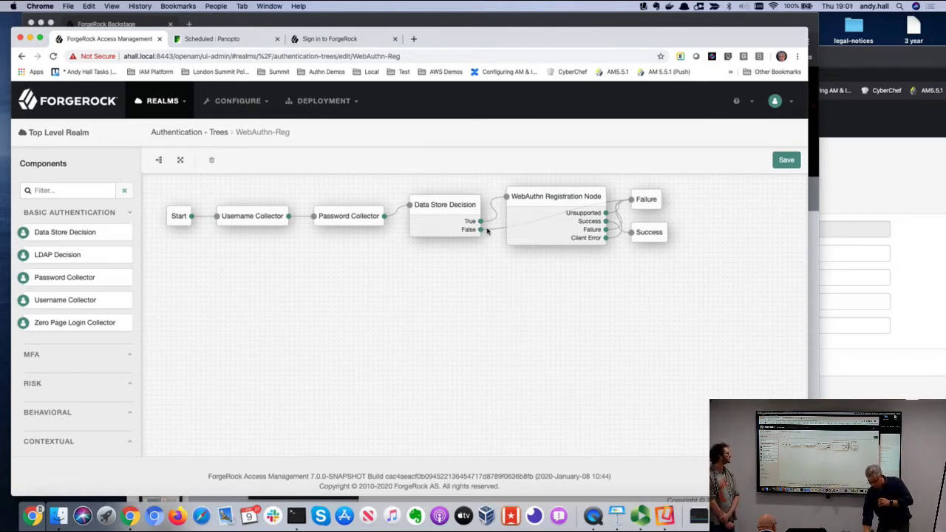
left_click(218, 132)
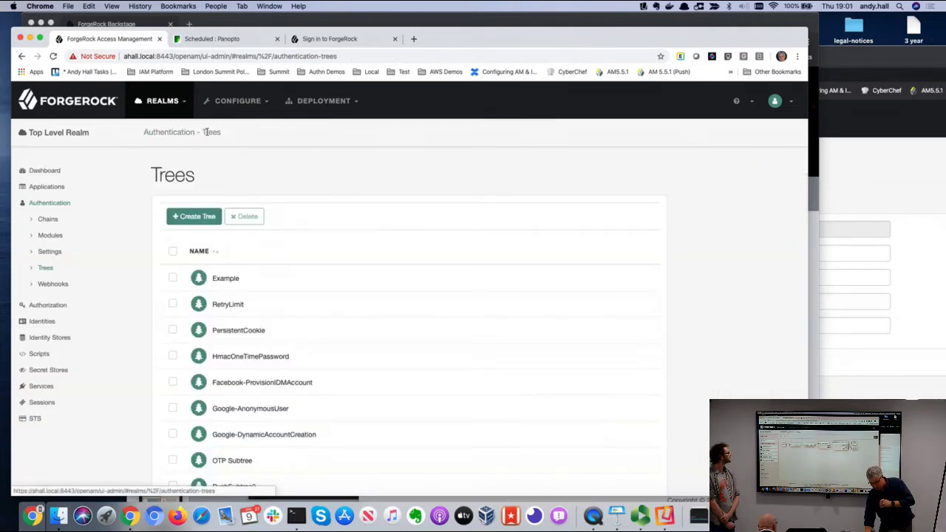
Open the WebAuthn tree to review its nodes, then bring the user profile window forward
scroll(278, 312, "down", 5)
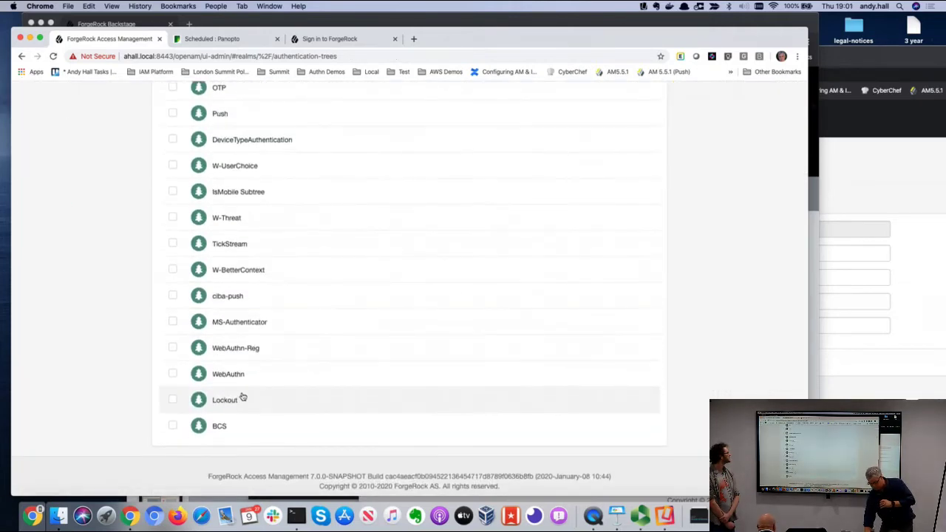
left_click(230, 379)
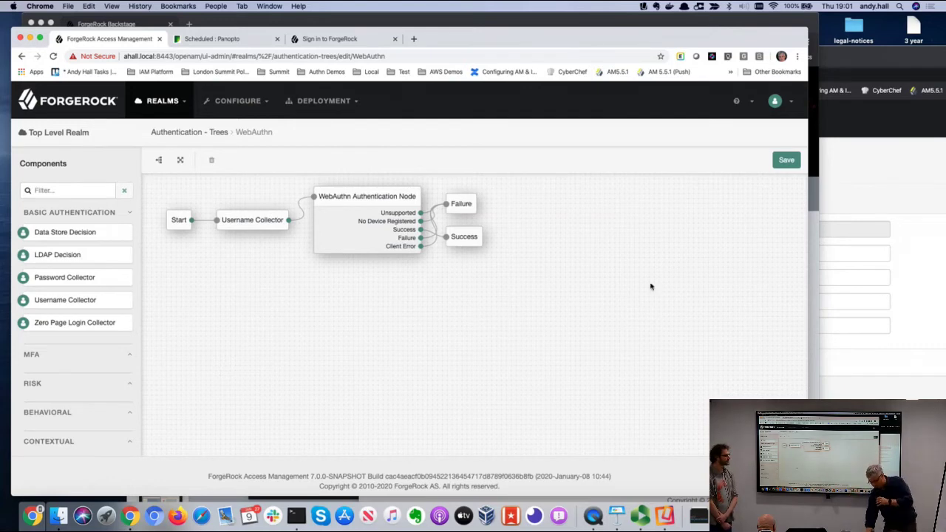
left_click(867, 169)
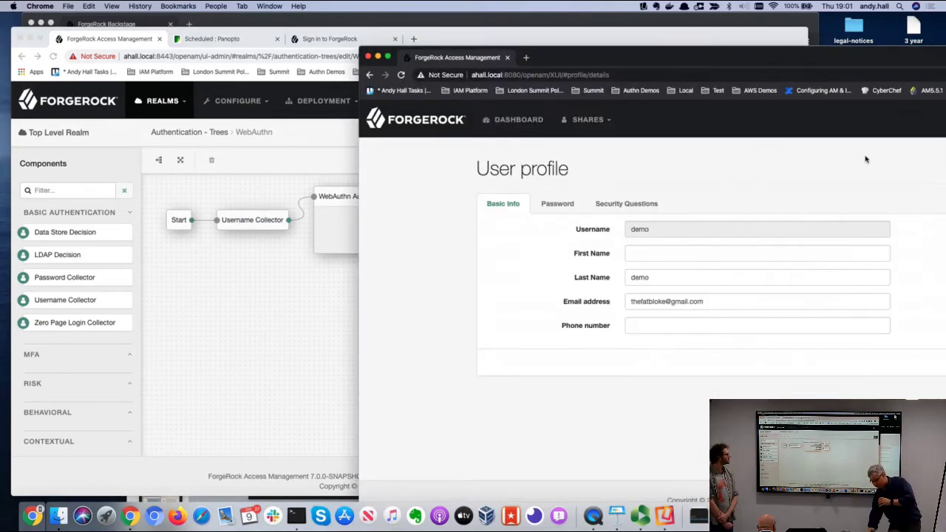
Maximize the profile window and log the current user out
double_click(818, 62)
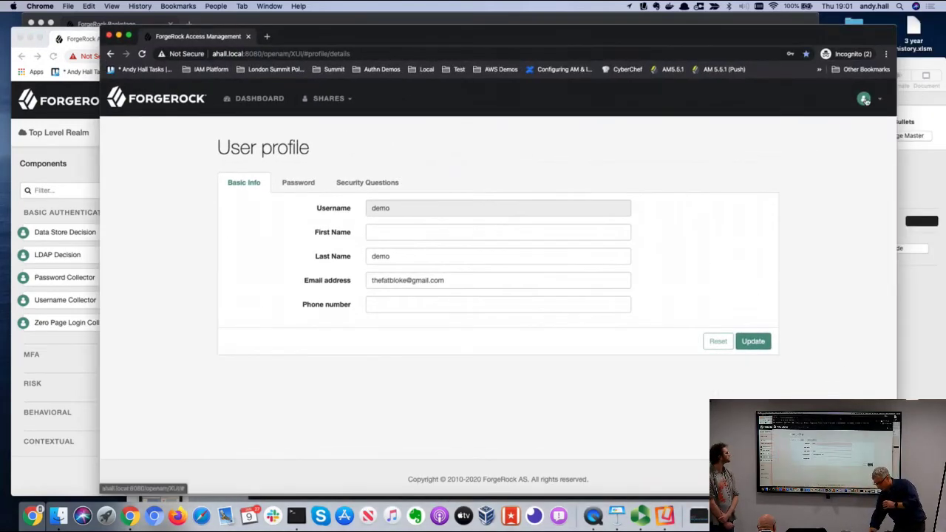
left_click(866, 100)
left_click(839, 179)
left_click_drag(754, 150, 312, 123)
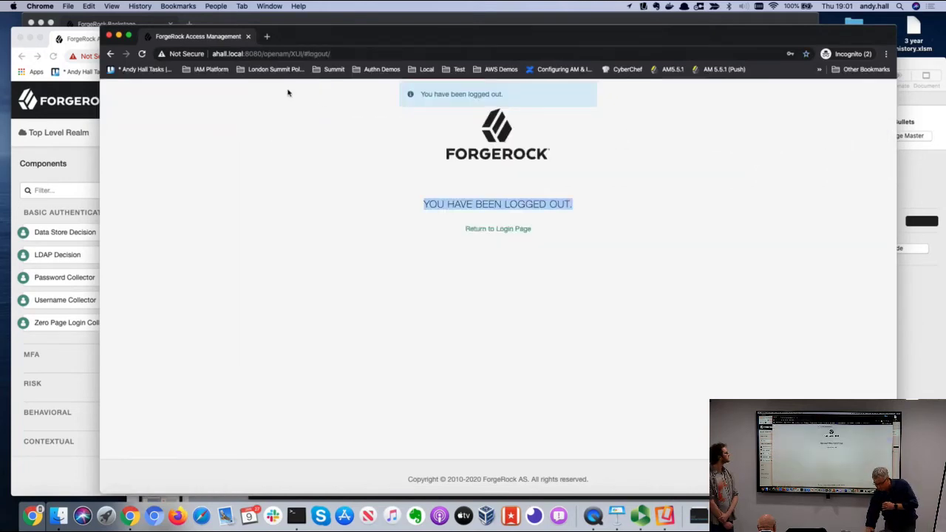
Open the WebAuthn-Reg bookmark and sign in with the username and password
left_click(381, 69)
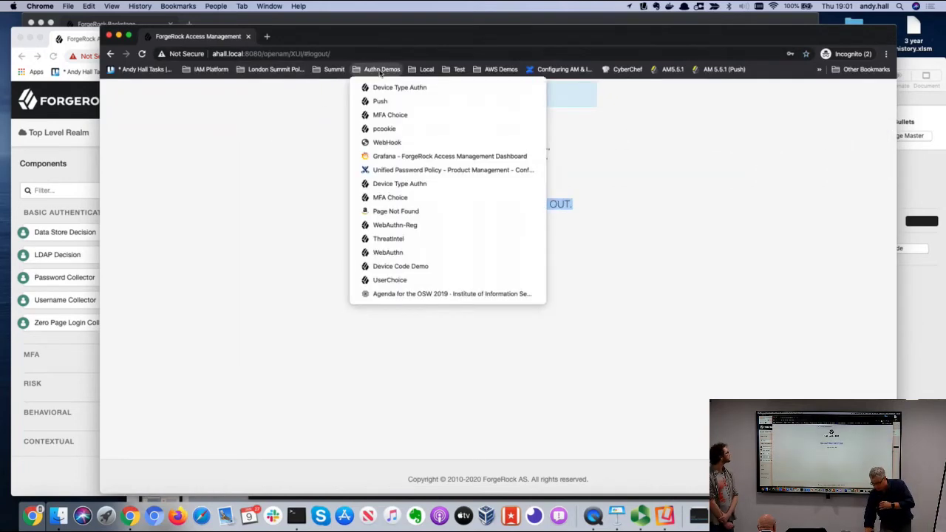
mouse_move(334, 70)
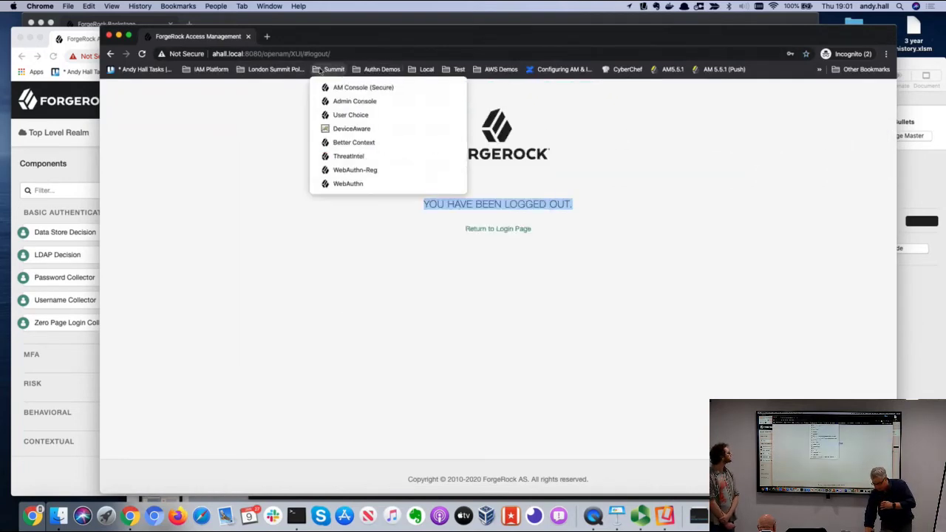
left_click(351, 170)
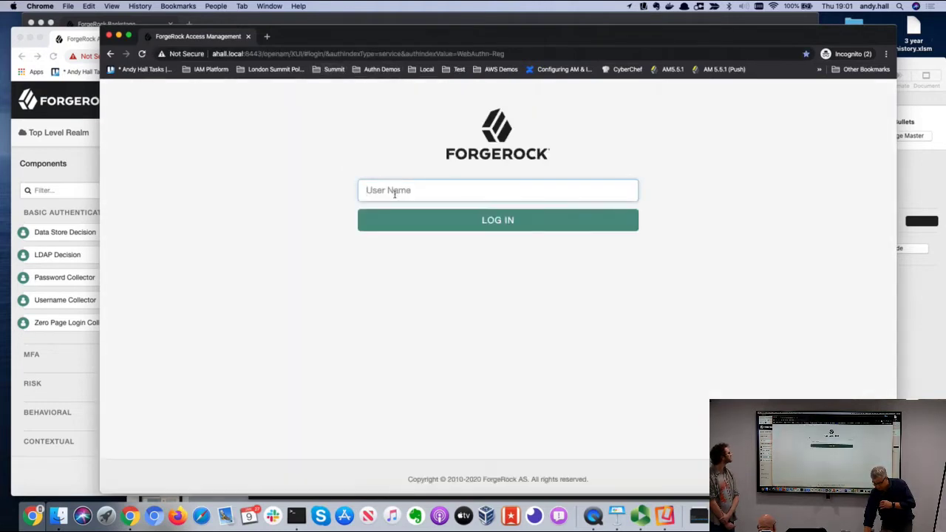
type("demo")
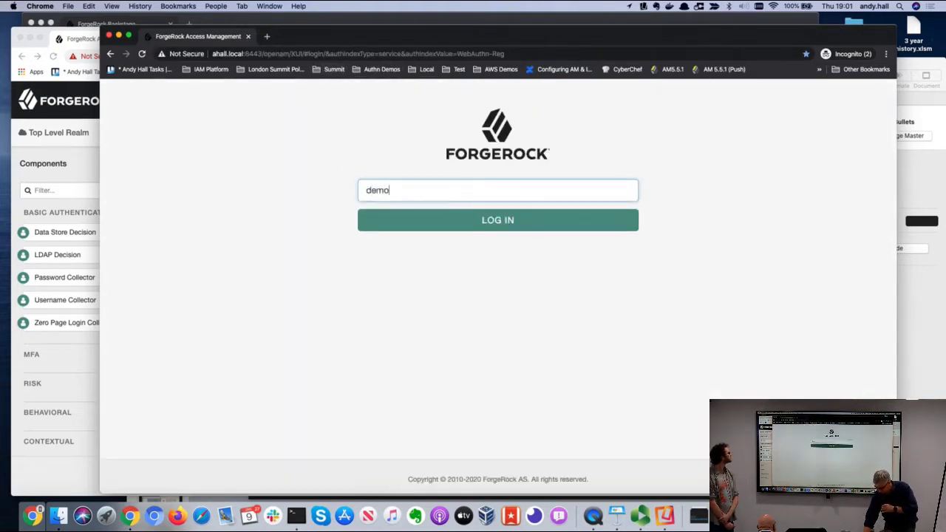
key("Return")
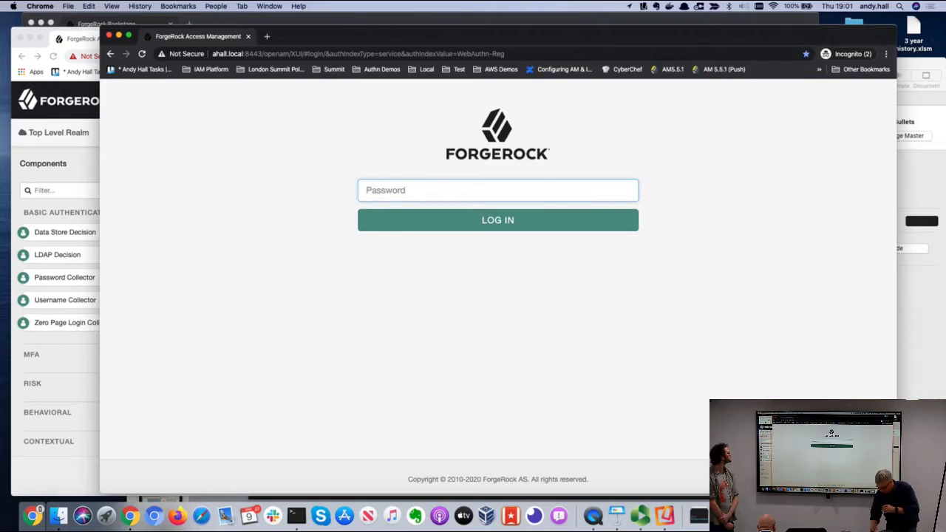
type("•••••")
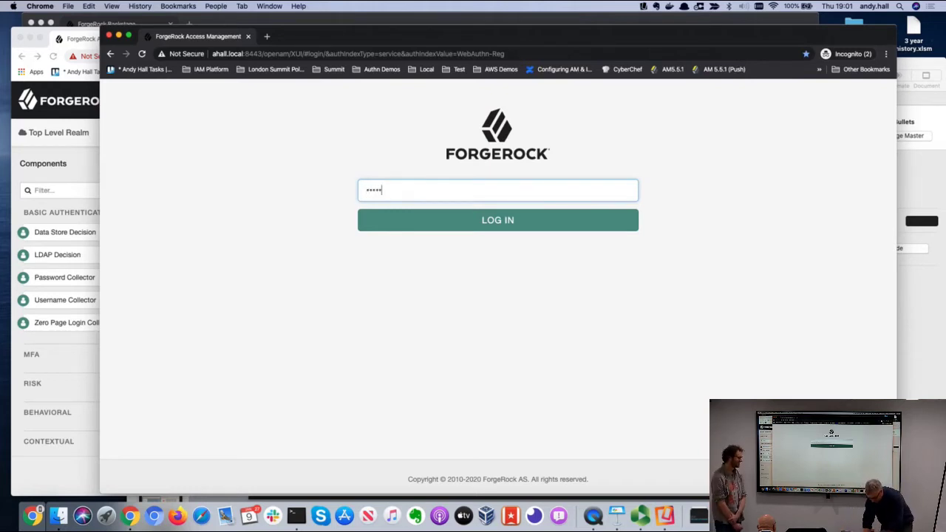
type("•••")
key("Return")
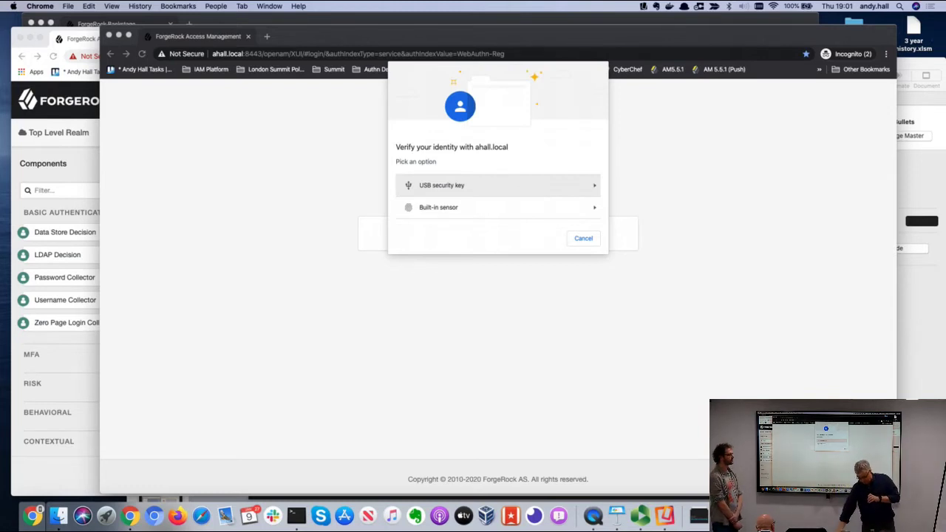
Register the built-in sensor with Touch ID, then log out from the account menu
left_click(441, 214)
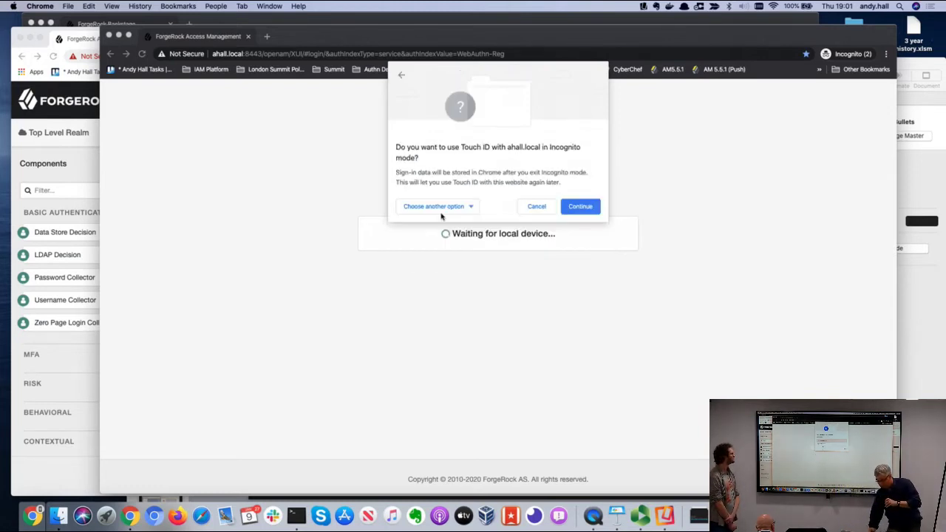
left_click(577, 208)
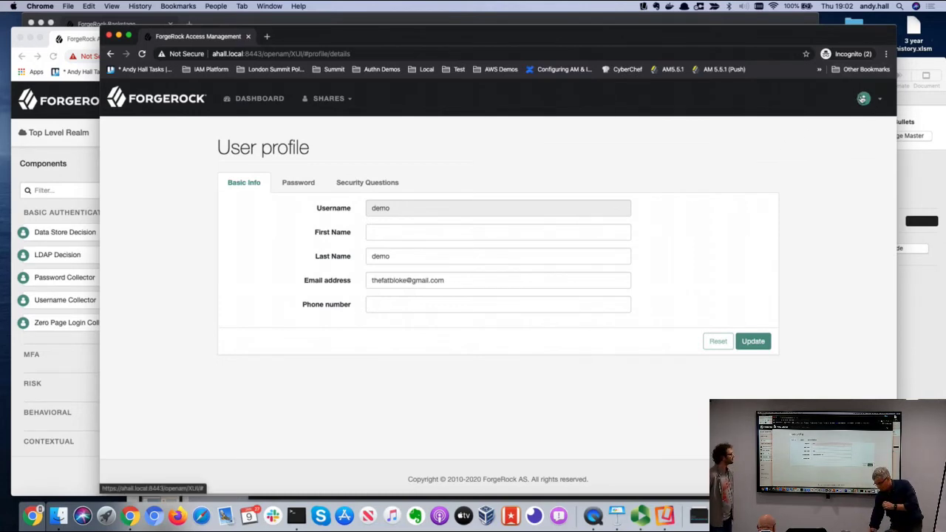
left_click(862, 98)
left_click(804, 175)
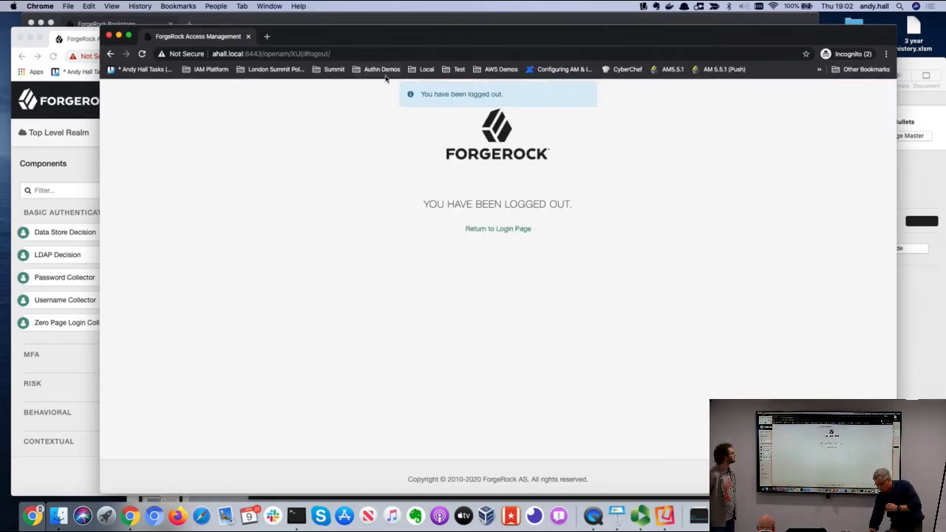
Sign in through the Summit WebAuthn bookmark with the username, then play the Keynote REST & Callbacks slide
left_click(334, 69)
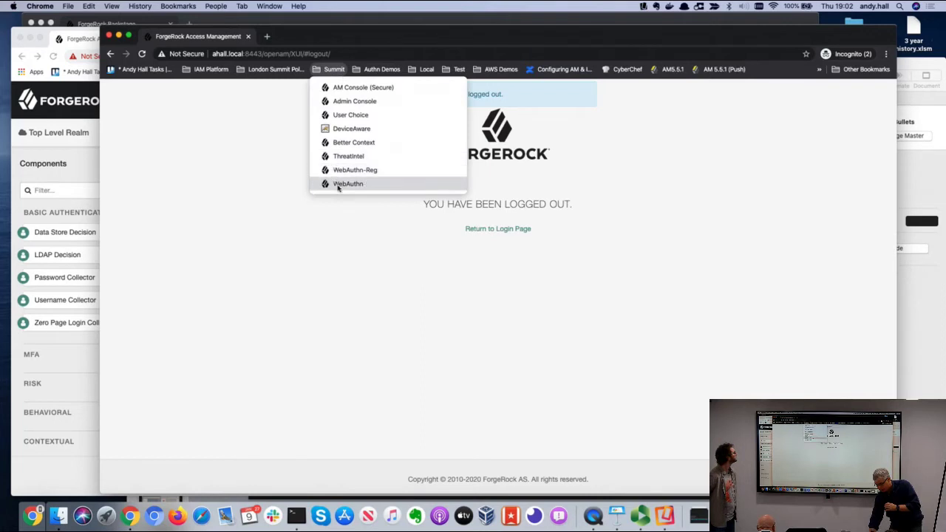
left_click(338, 184)
type("d")
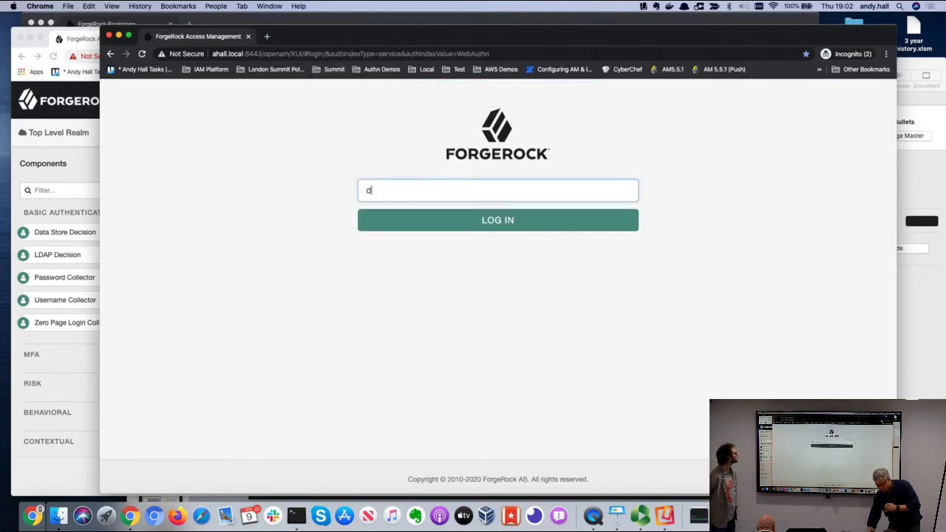
type("emo")
key("Return")
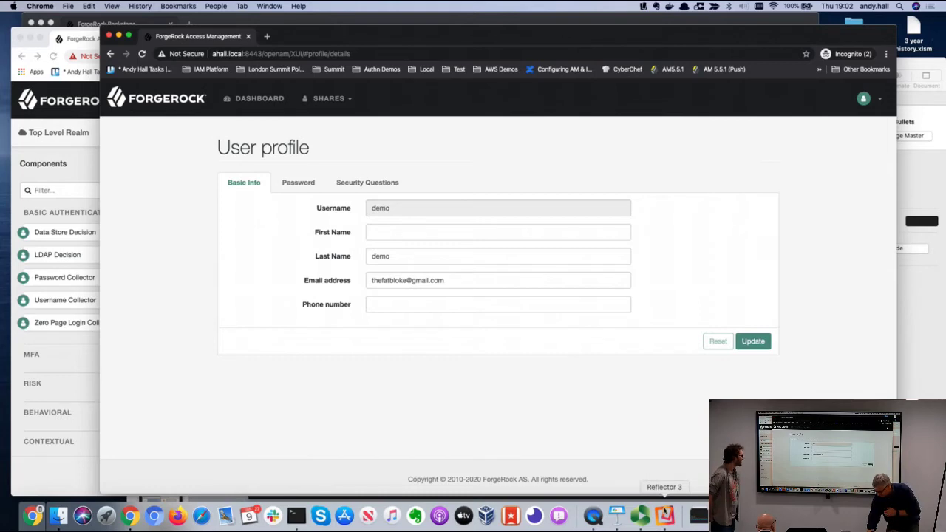
left_click(617, 516)
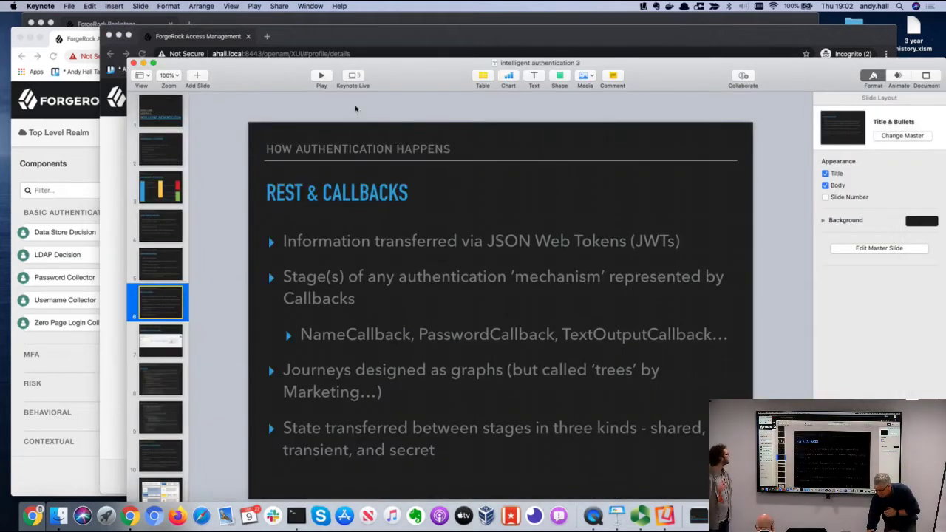
left_click(322, 77)
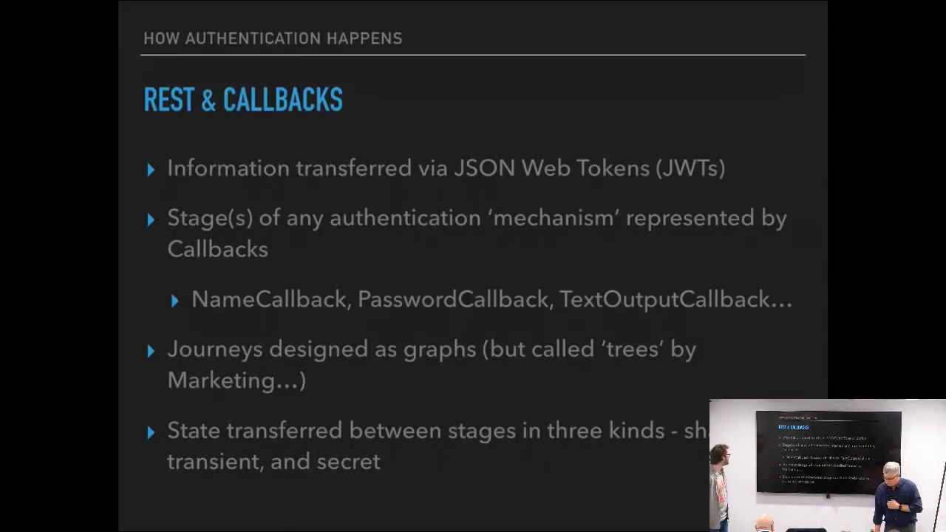
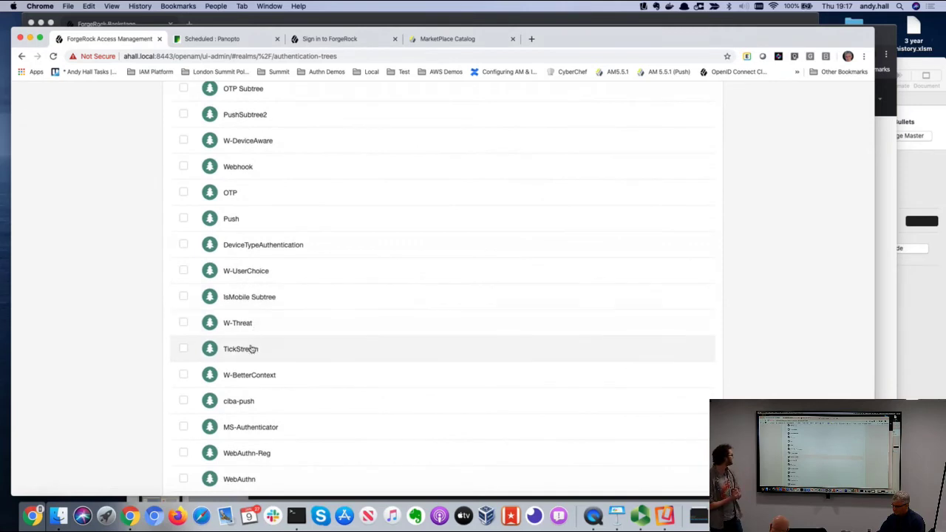
Open the W-BetterContext tree and view its trusted/untrusted browser end nodes leading to Success
left_click(250, 375)
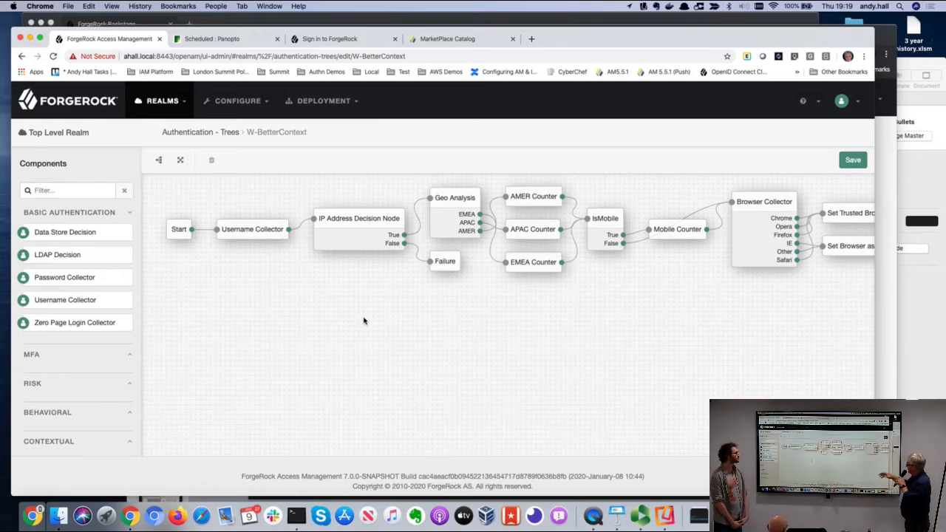
scroll(364, 321, "right", 5)
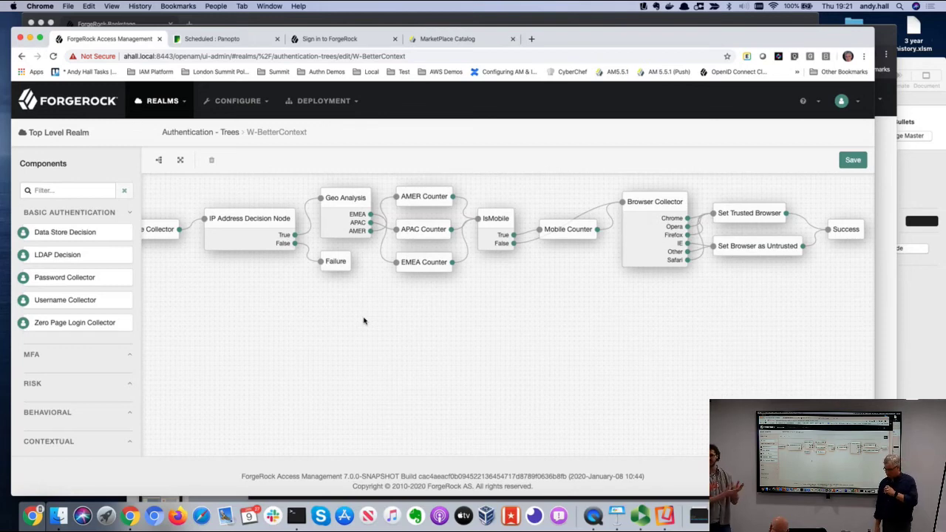
Return to the Top Level Realm overview and go to its Services list
left_click(237, 100)
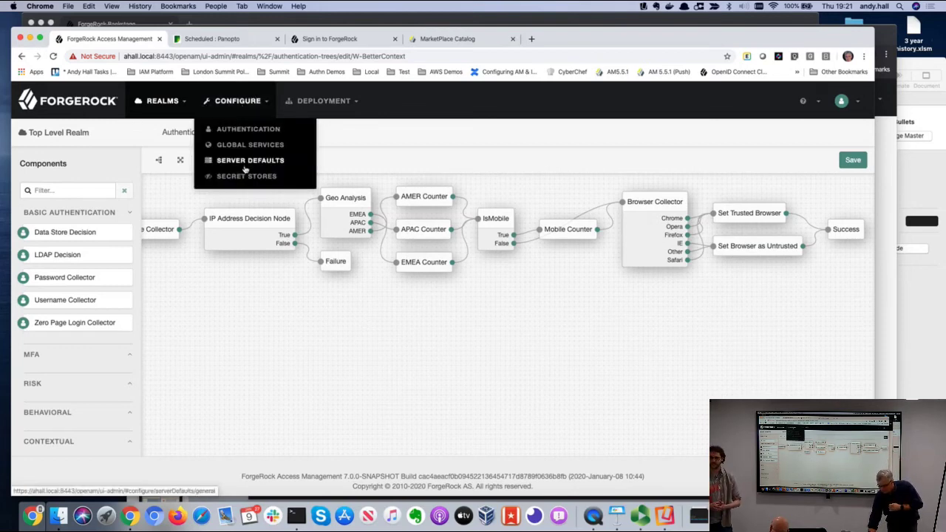
left_click(165, 306)
left_click(66, 138)
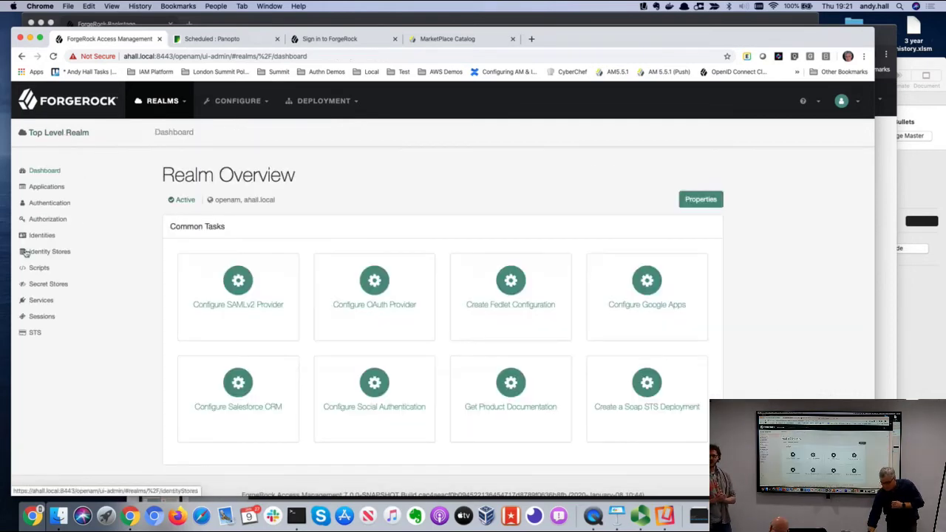
left_click(43, 302)
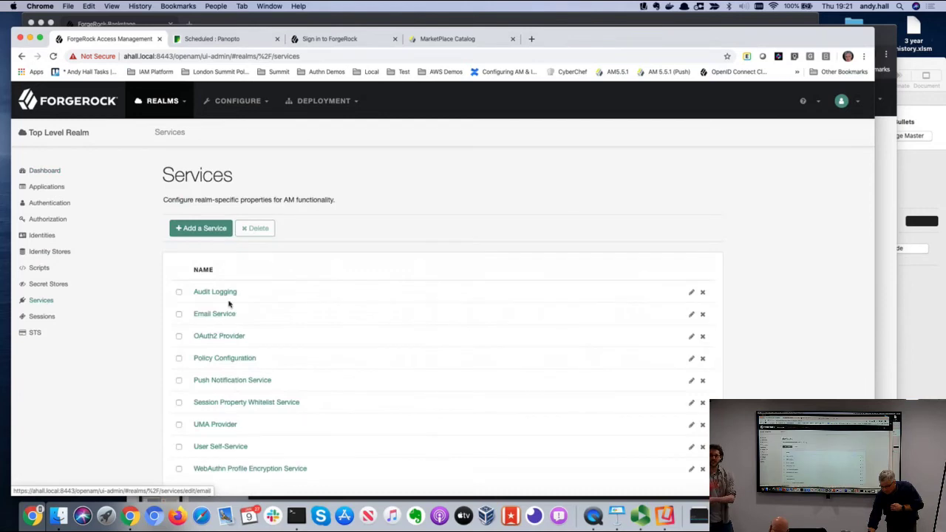
View Audit Logging's secondary configurations (csv-files CSV) and expand the Authentication navigation section
left_click(223, 293)
left_click(290, 222)
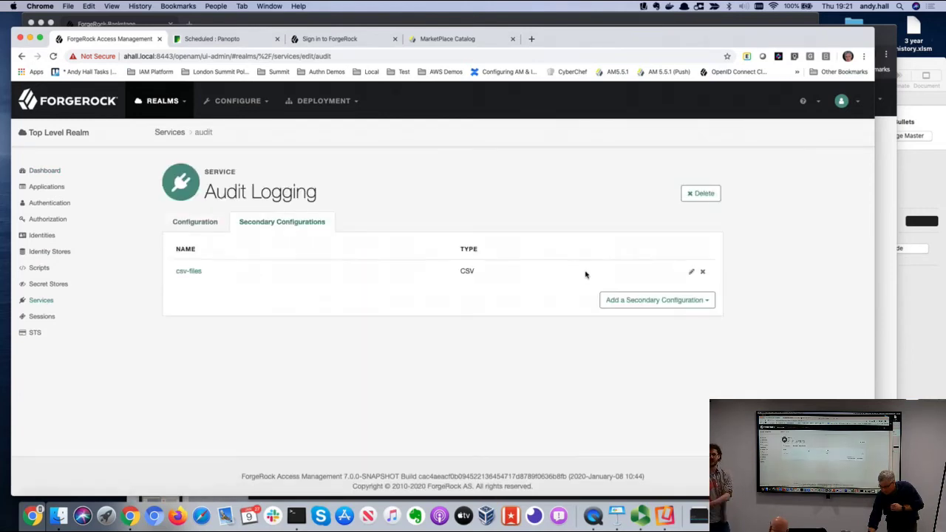
left_click(618, 301)
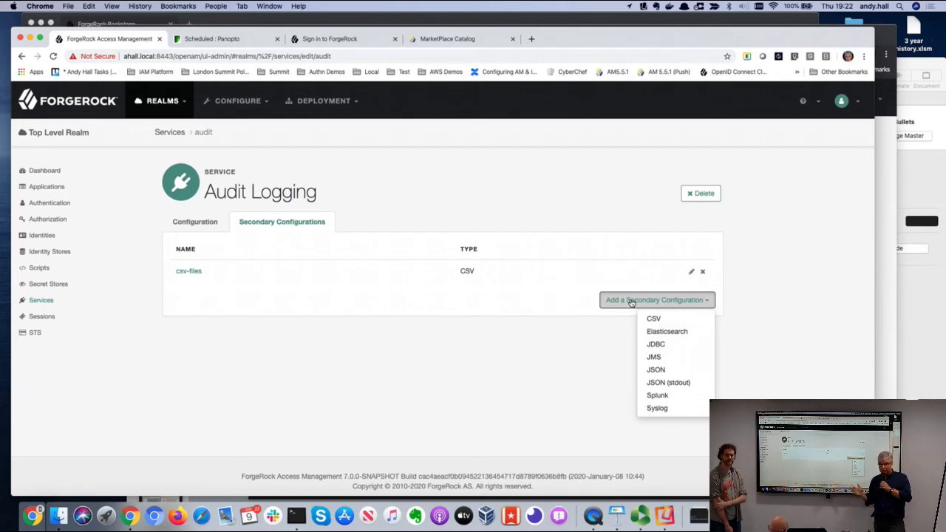
left_click(631, 301)
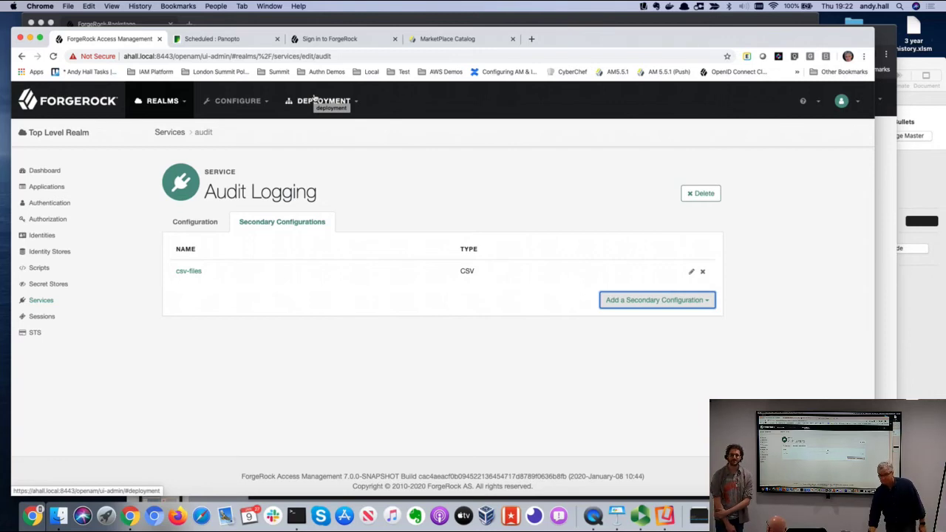
left_click(56, 204)
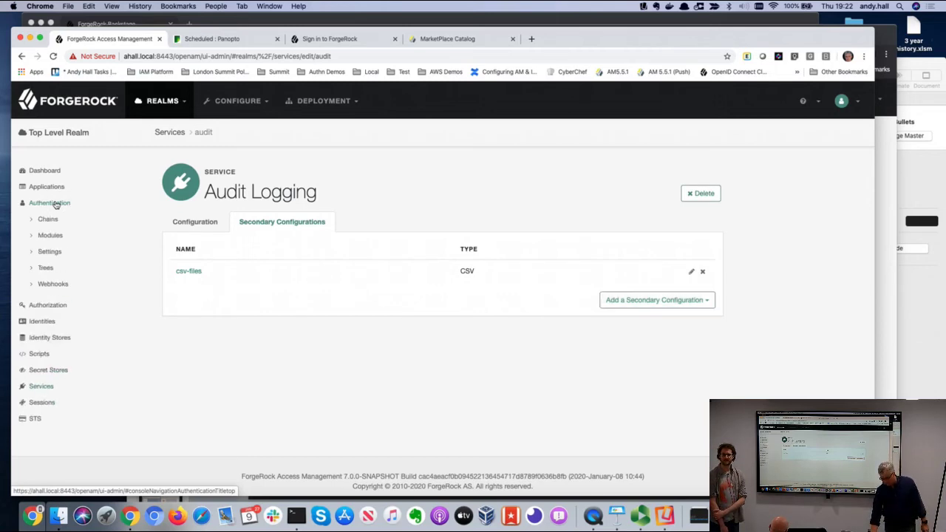
Show the Top Level Realm's Authentication Trees list, then switch to Keynote
left_click(46, 269)
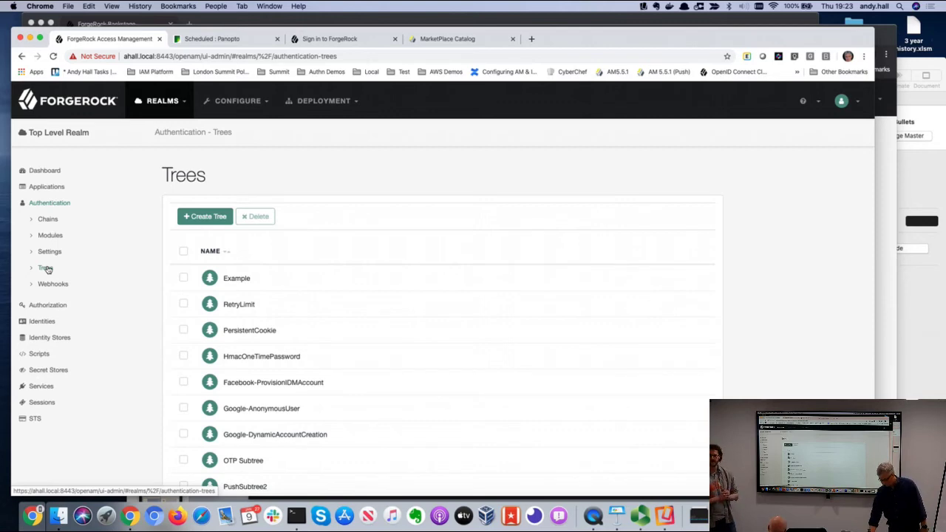
key("super+Tab")
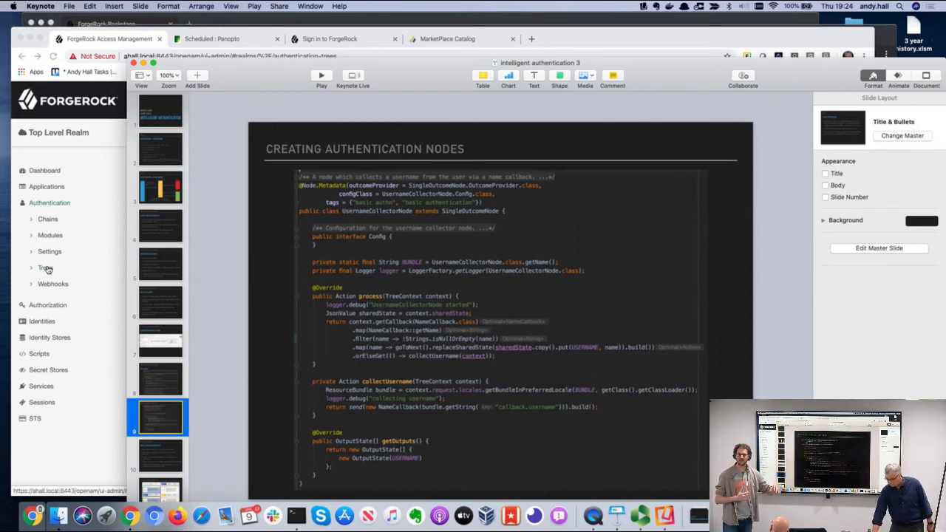
Play the slideshow full screen from the Multi-Factor Authentication slide and advance to later slides
left_click(154, 453)
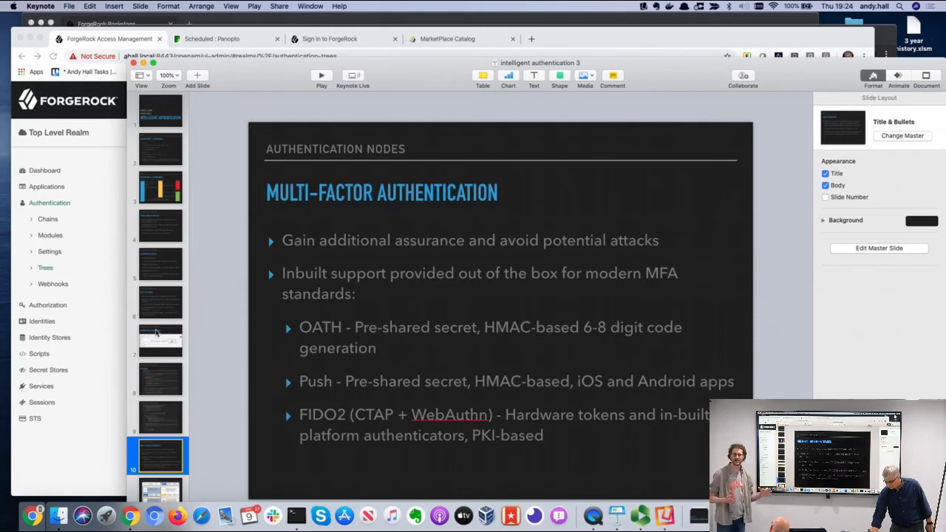
scroll(156, 332, "down", 3)
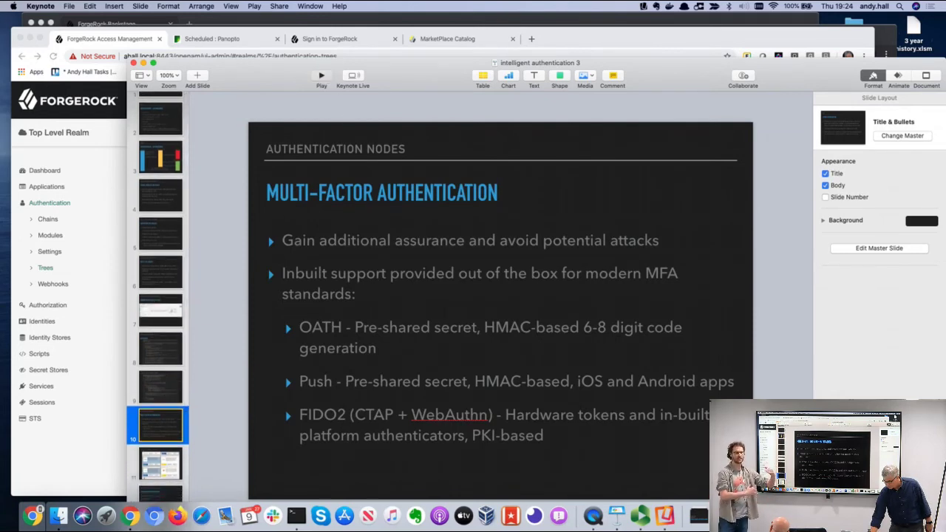
left_click(321, 76)
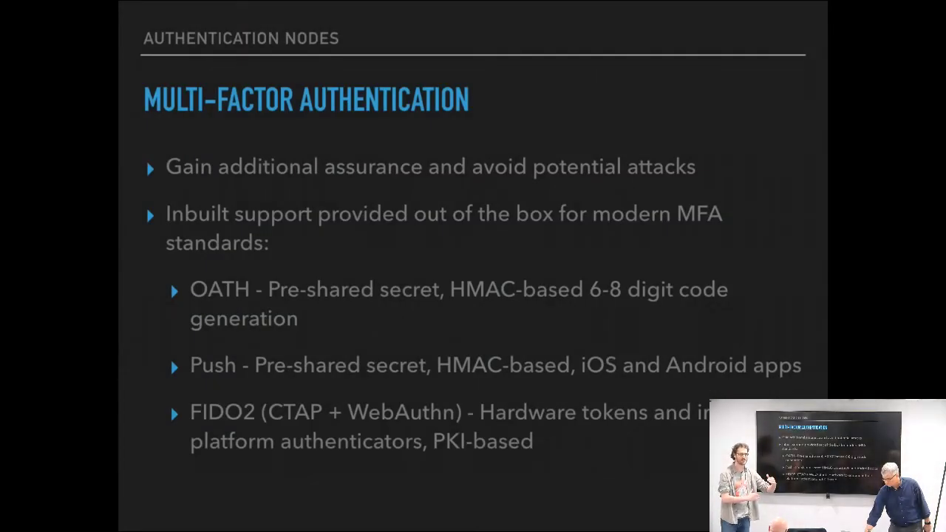
key("Right")
key("Right")
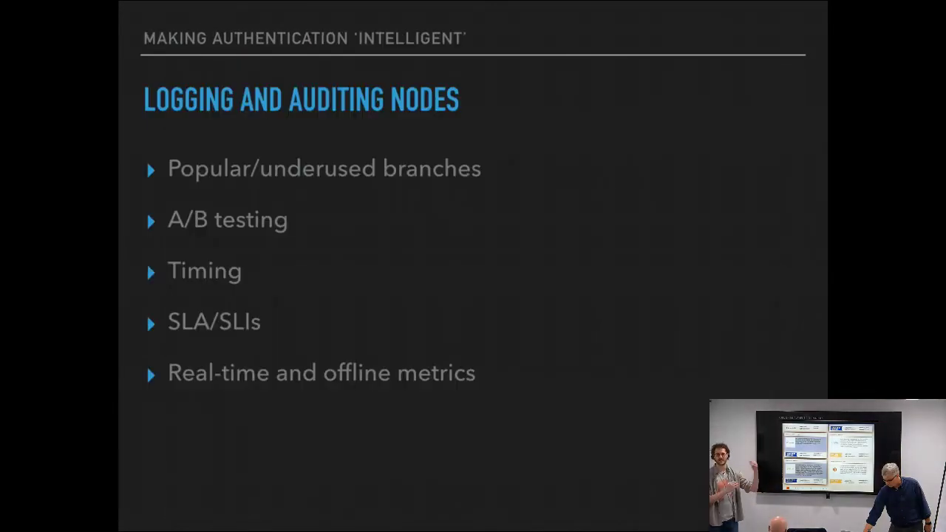